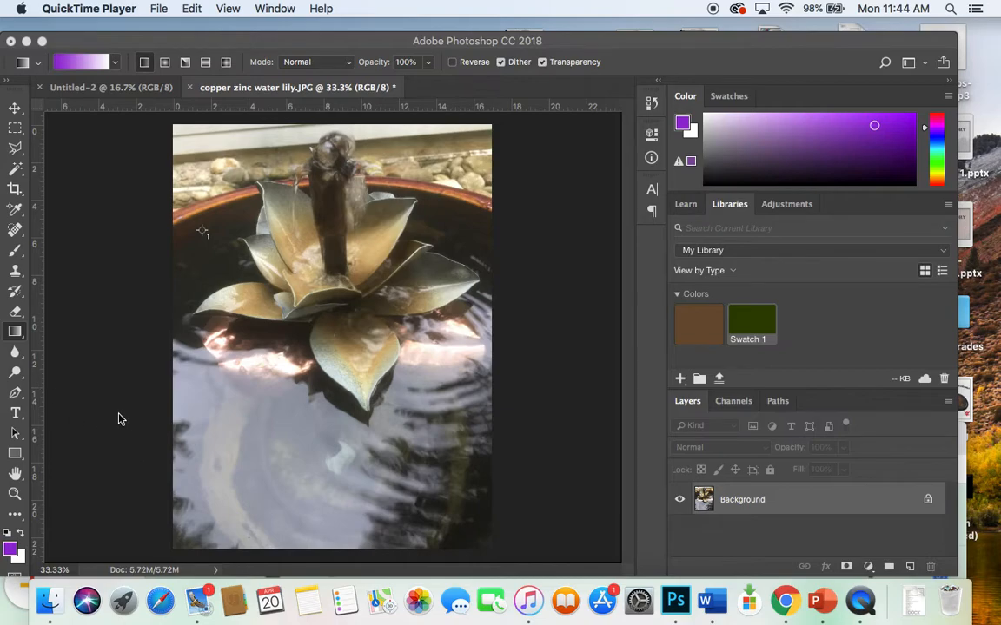
Step: Add the text "Shadow" in purple 200 pt Refrigerator Deluxe Heavy over the upper part of the photo, beside the flower
{"action": "left_click", "coordinate": [15, 415]}
{"action": "left_click", "coordinate": [14, 415]}
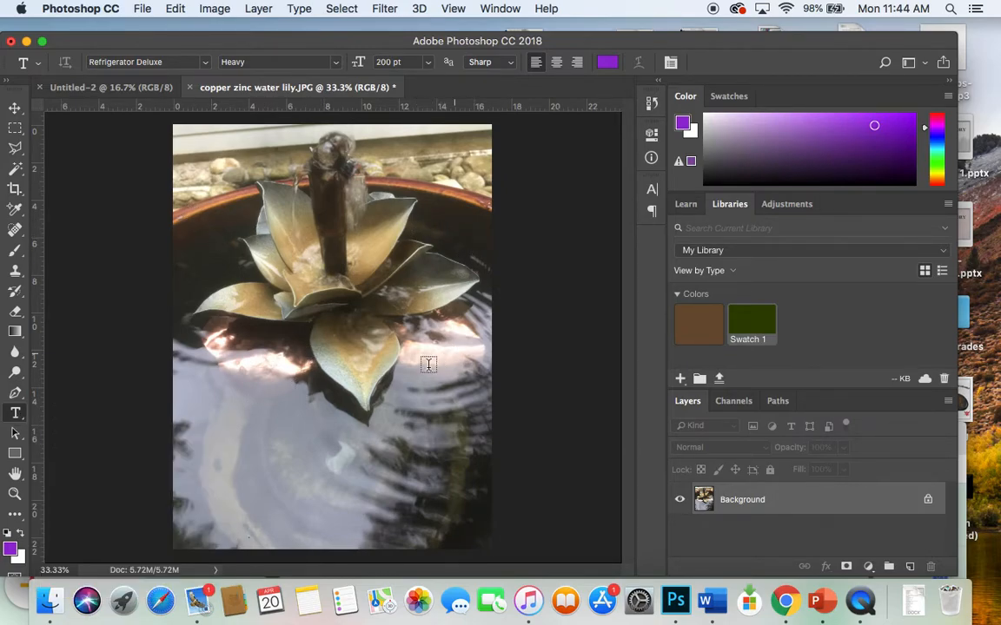
{"action": "left_click", "coordinate": [186, 238]}
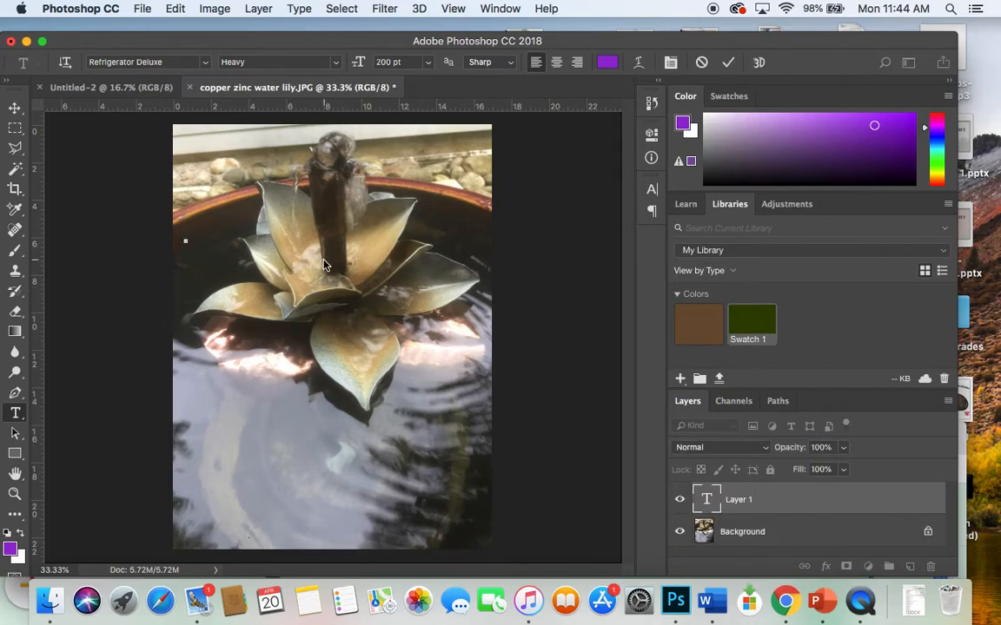
{"action": "type", "text": "Shado"}
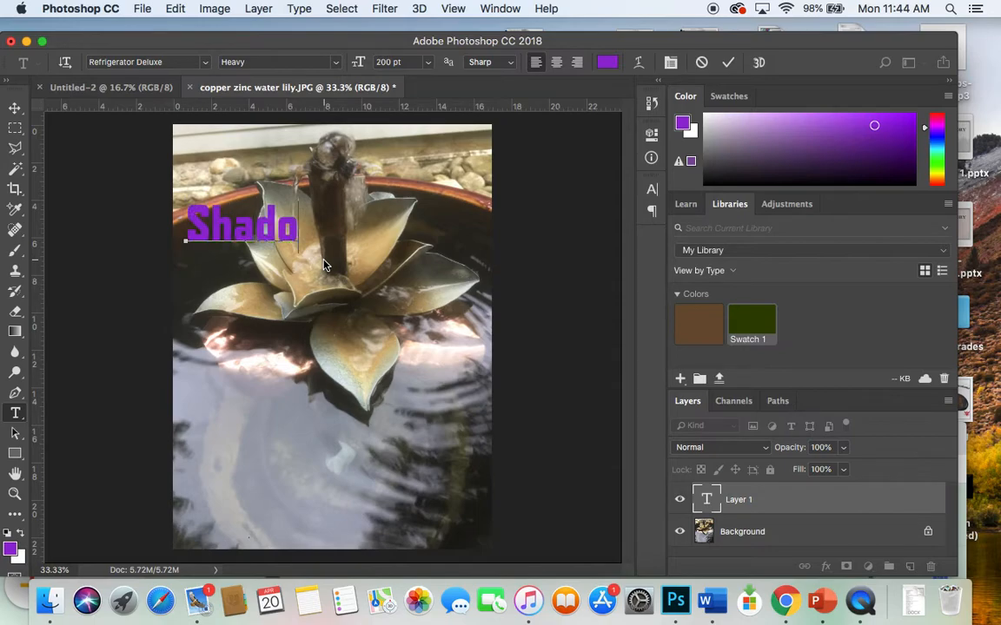
{"action": "type", "text": "w"}
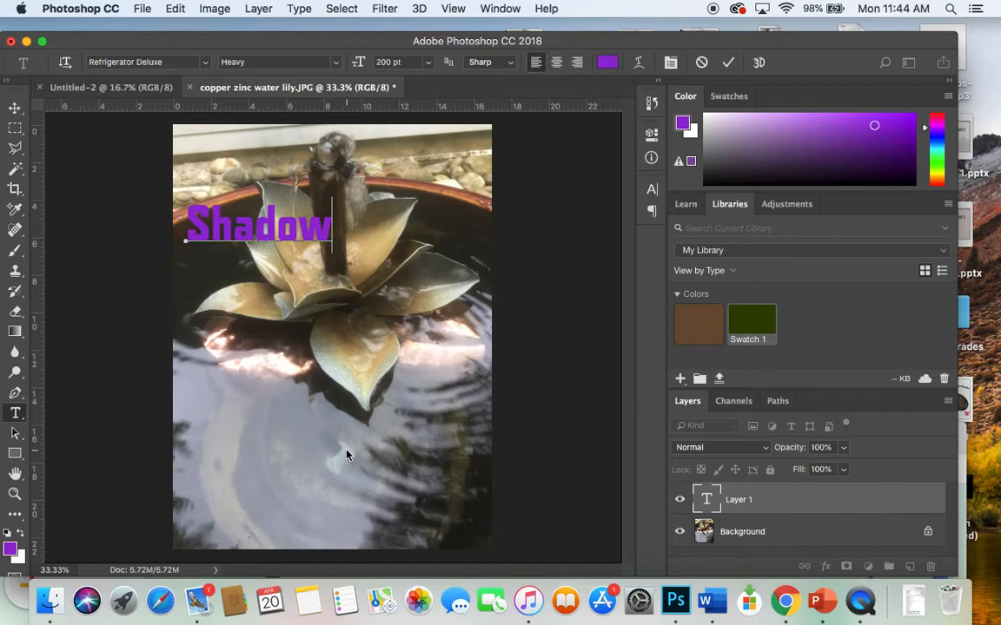
{"action": "key", "text": "Return"}
{"action": "type", "text": "Shadow"}
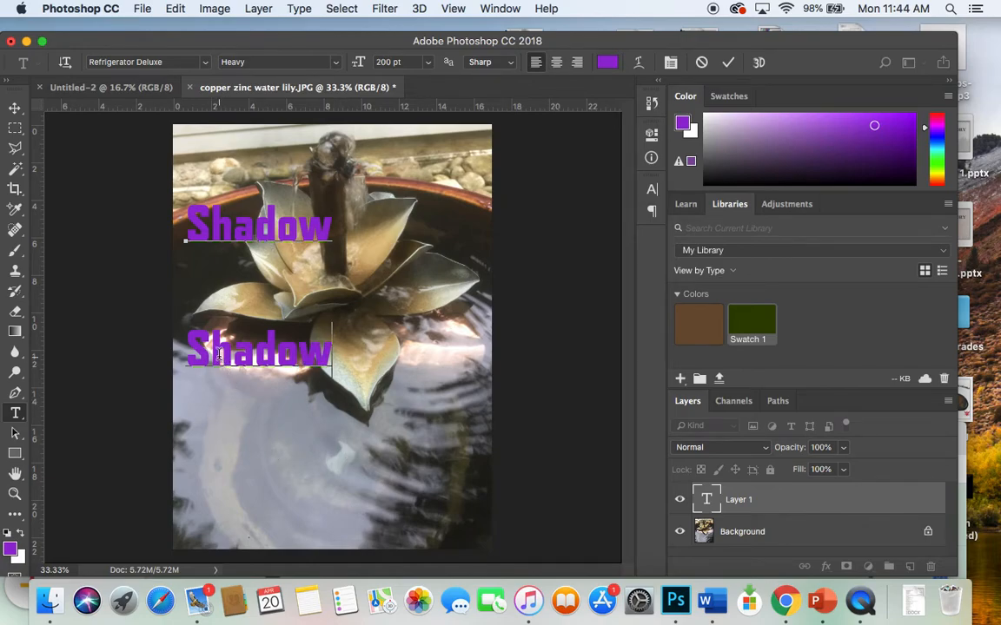
{"action": "left_click", "coordinate": [190, 352]}
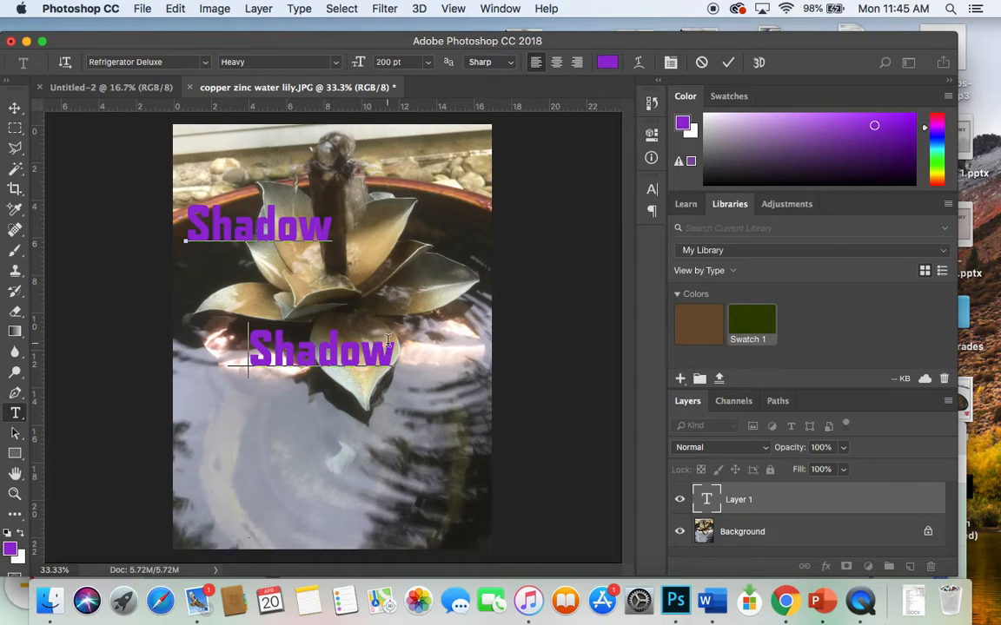
{"action": "left_click_drag", "start_coordinate": [395, 349], "coordinate": [246, 345]}
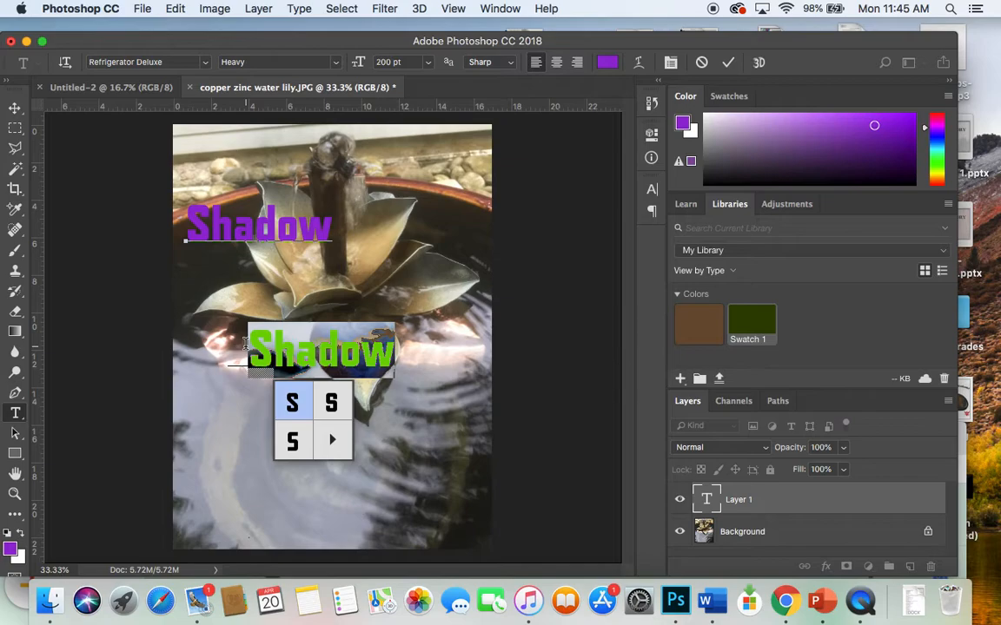
{"action": "left_click", "coordinate": [395, 356]}
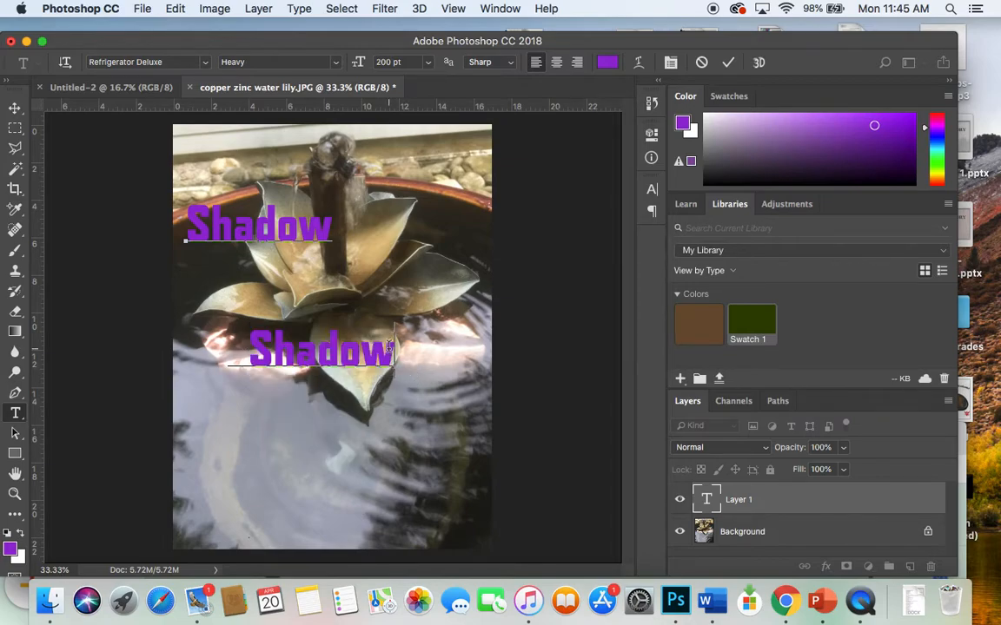
{"action": "key", "text": "BackSpace"}
{"action": "key", "text": "BackSpace"}
{"action": "key", "text": "BackSpace"}
{"action": "key", "text": "BackSpace"}
{"action": "key", "text": "BackSpace"}
{"action": "key", "text": "BackSpace"}
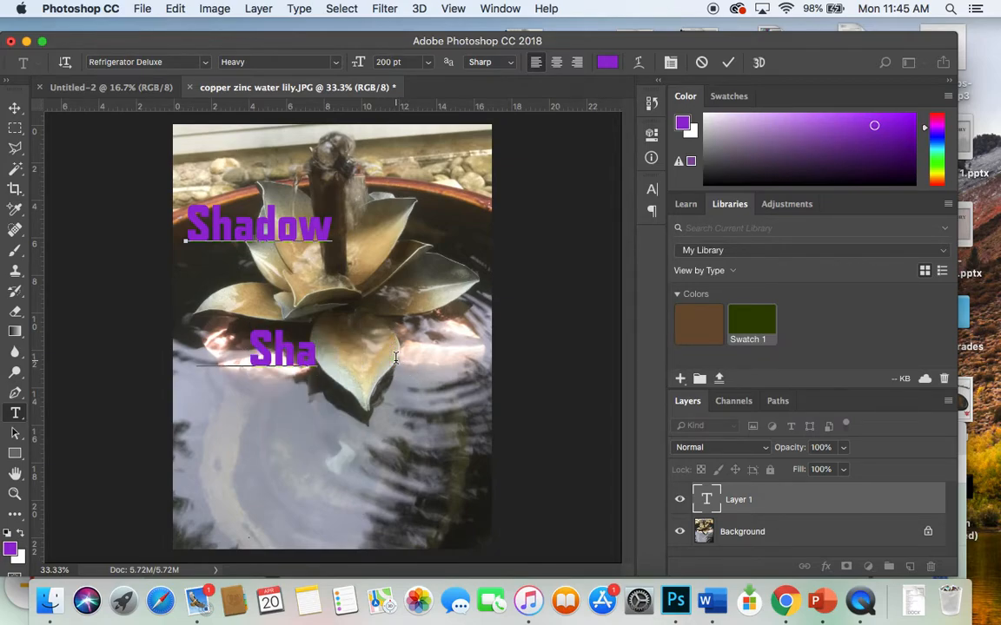
{"action": "key", "text": "BackSpace"}
{"action": "key", "text": "BackSpace"}
{"action": "key", "text": "BackSpace"}
{"action": "key", "text": "BackSpace"}
{"action": "key", "text": "BackSpace"}
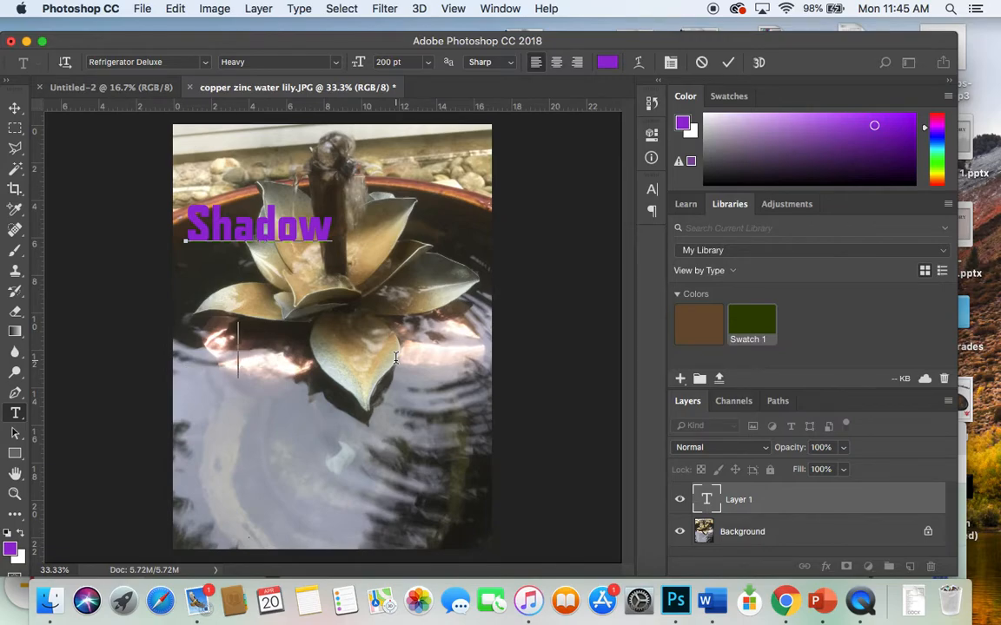
{"action": "key", "text": "BackSpace"}
Step: Start a separate text layer on the water below the flower and enter "Shadow"
{"action": "left_click", "coordinate": [212, 452]}
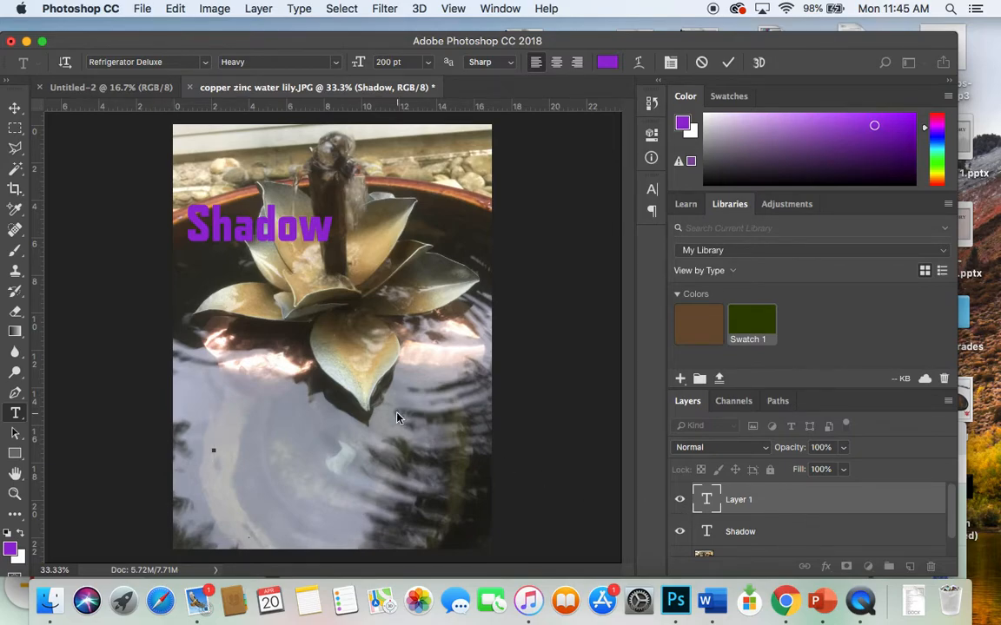
{"action": "type", "text": "Sha"}
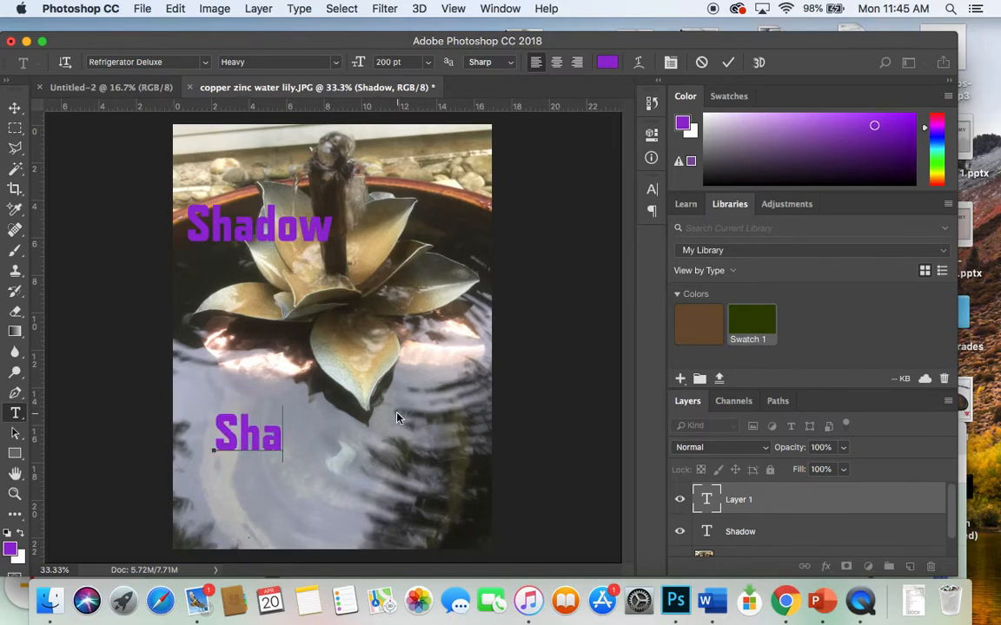
{"action": "type", "text": "dow"}
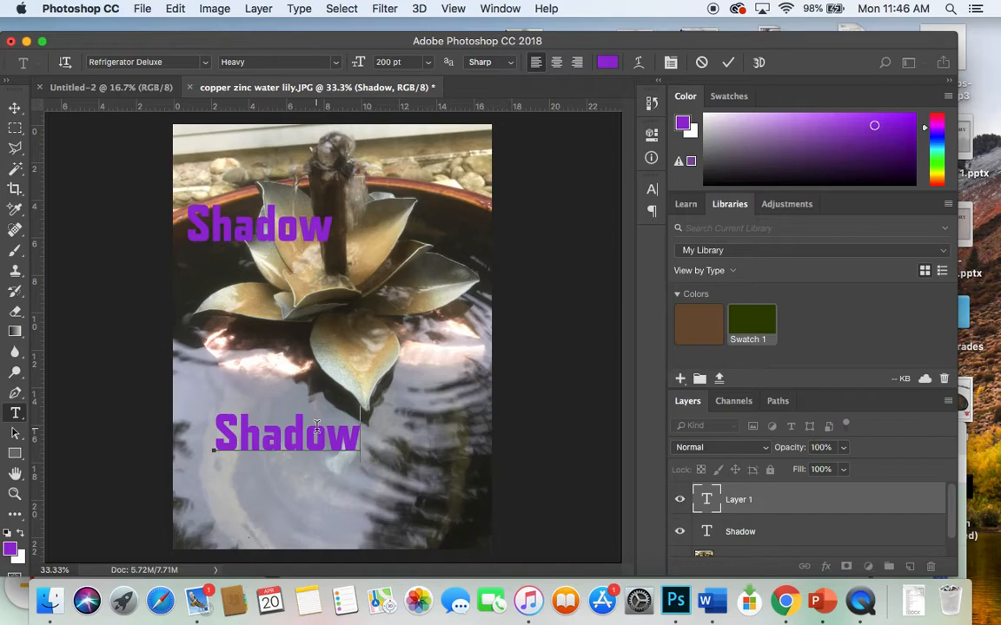
Step: Replace the word in the lower text layer with "Reflection"
{"action": "key", "text": "BackSpace"}
{"action": "key", "text": "BackSpace"}
{"action": "key", "text": "BackSpace"}
{"action": "key", "text": "BackSpace"}
{"action": "key", "text": "BackSpace"}
{"action": "key", "text": "BackSpace"}
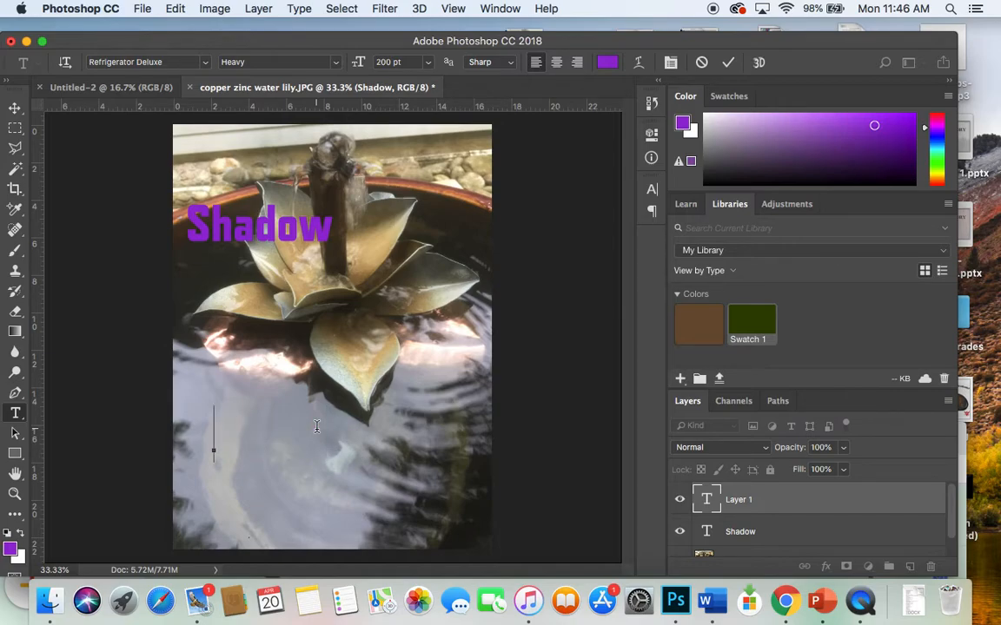
{"action": "type", "text": "Reflec"}
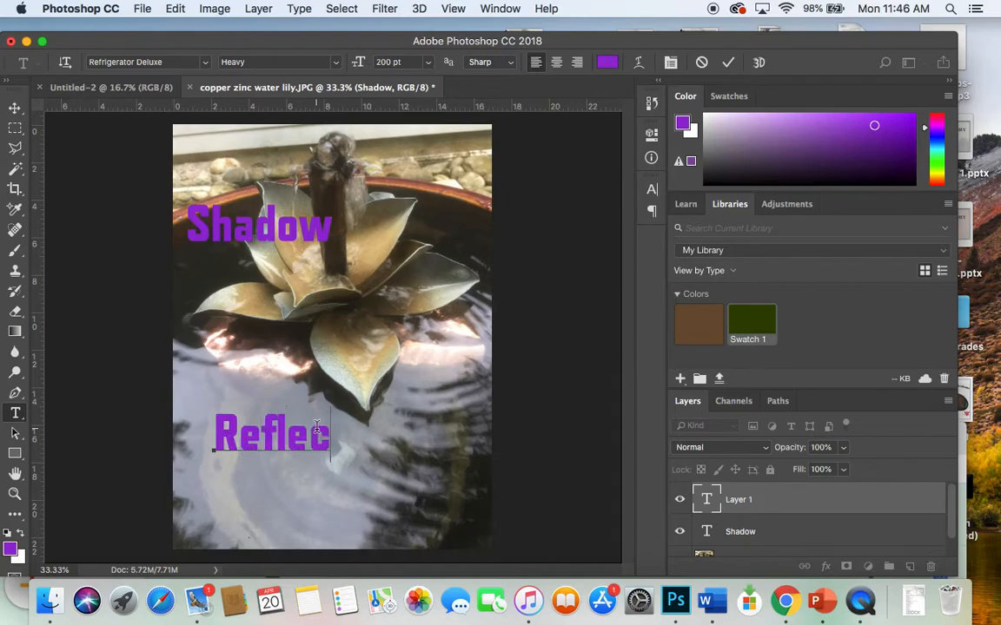
{"action": "type", "text": "tion"}
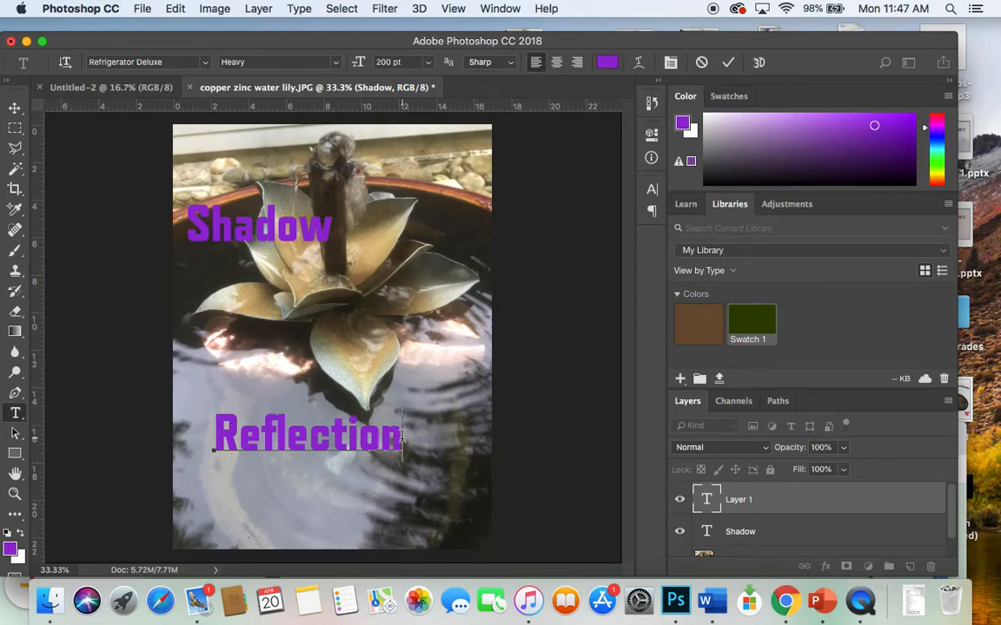
Step: Change the word "Reflection" to the Avenir font in the Light style
{"action": "left_click_drag", "start_coordinate": [399, 417], "coordinate": [214, 431]}
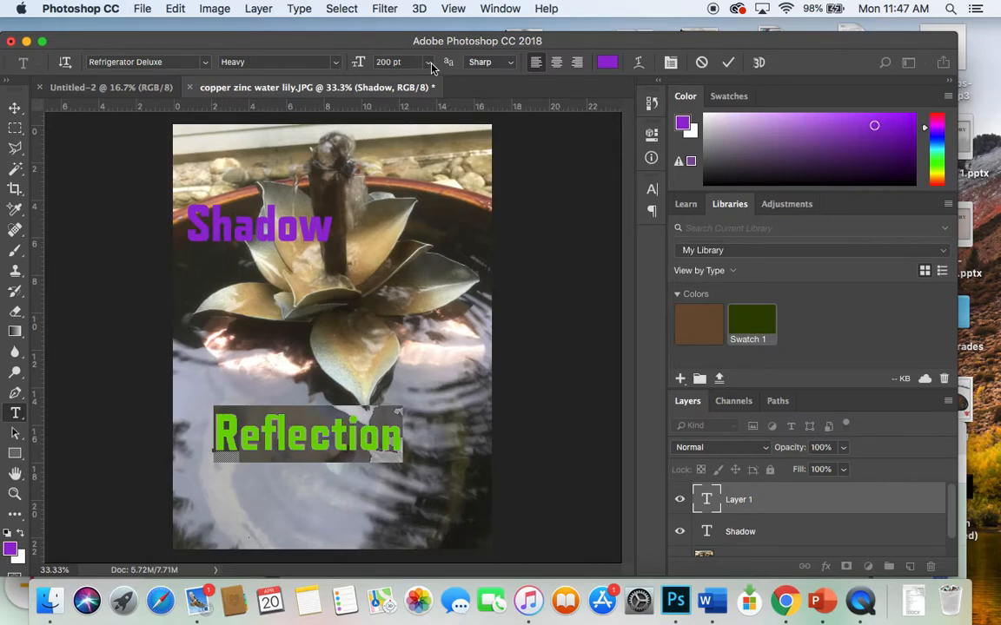
{"action": "left_click", "coordinate": [206, 62]}
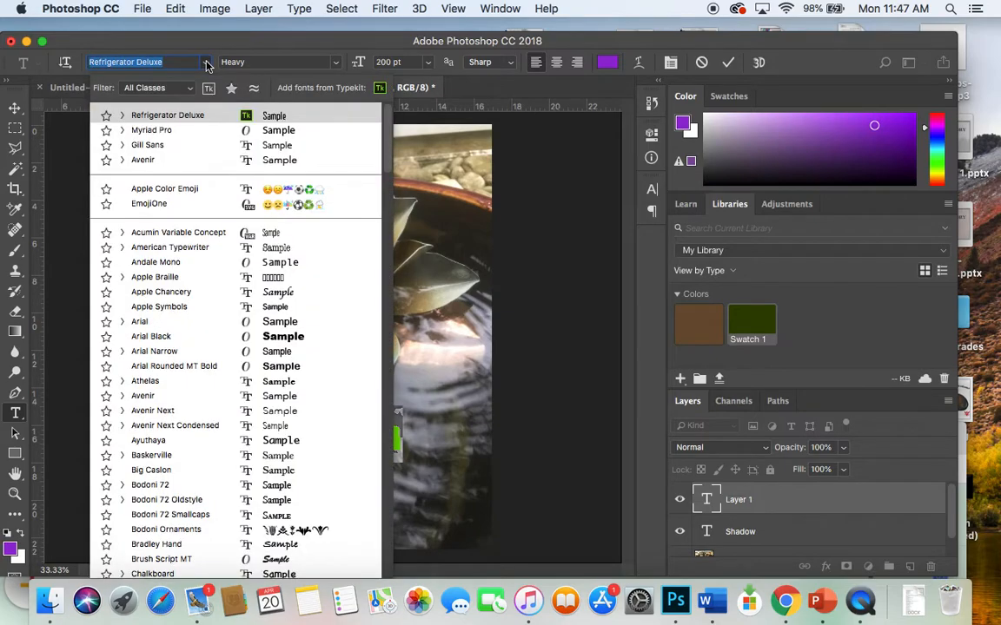
{"action": "left_click", "coordinate": [148, 160]}
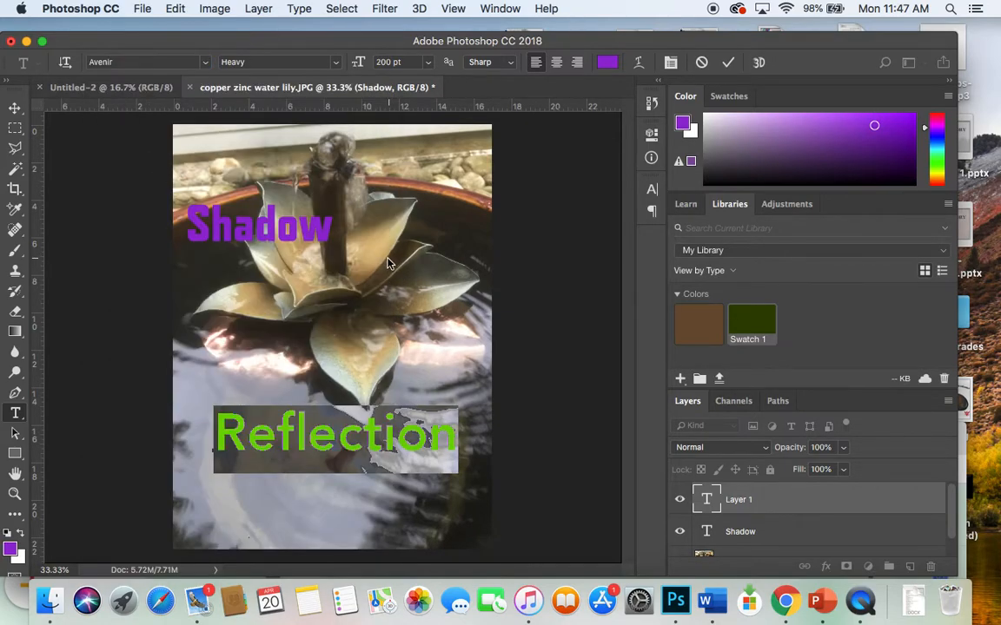
{"action": "left_click", "coordinate": [334, 62]}
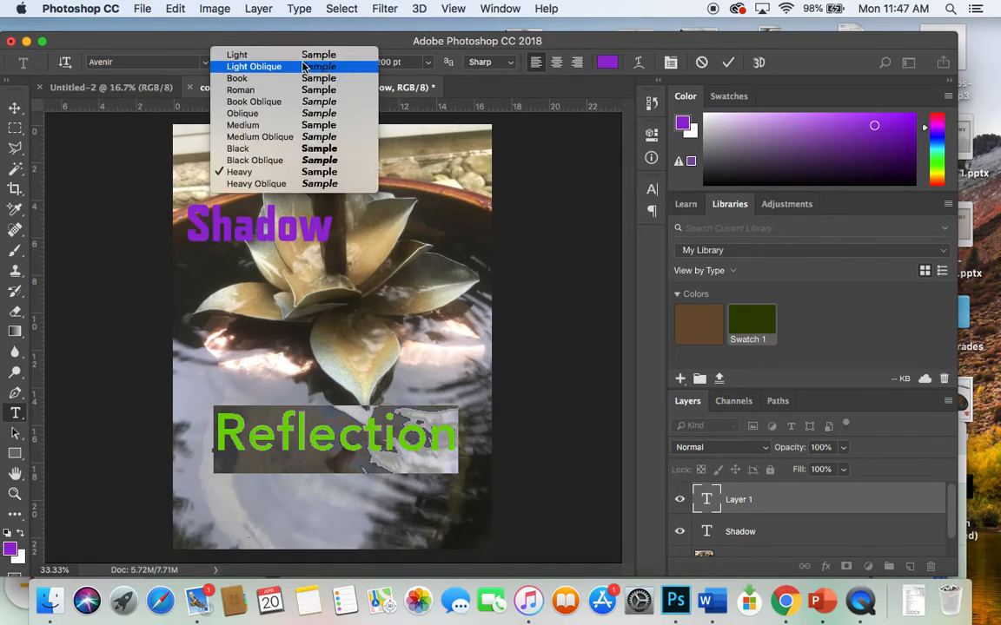
{"action": "left_click", "coordinate": [257, 57]}
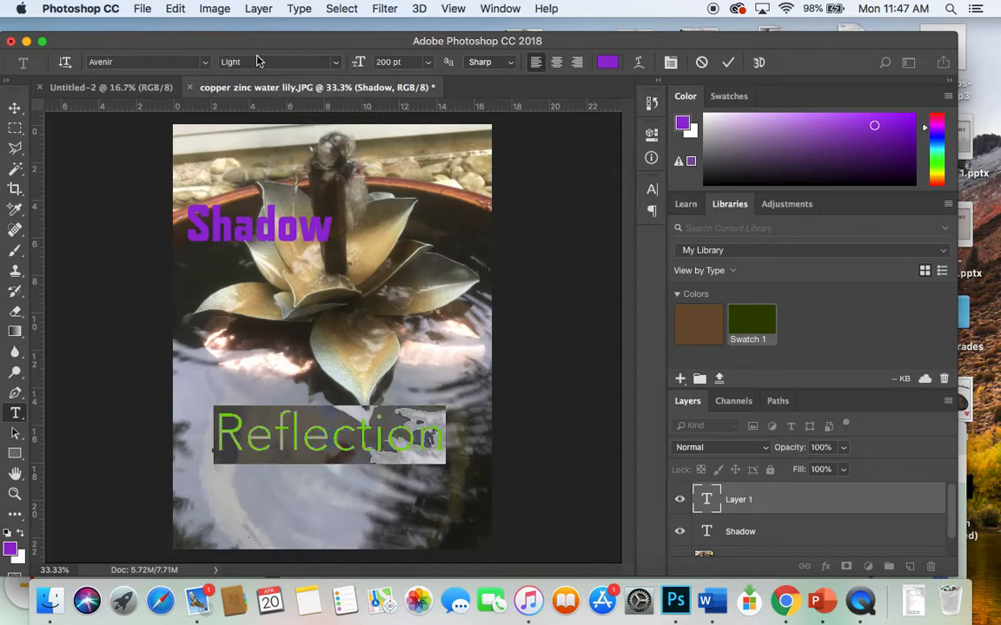
Step: Try the "Reflection" text at 72 pt and settle on a font size of 112 pt
{"action": "left_click", "coordinate": [428, 62]}
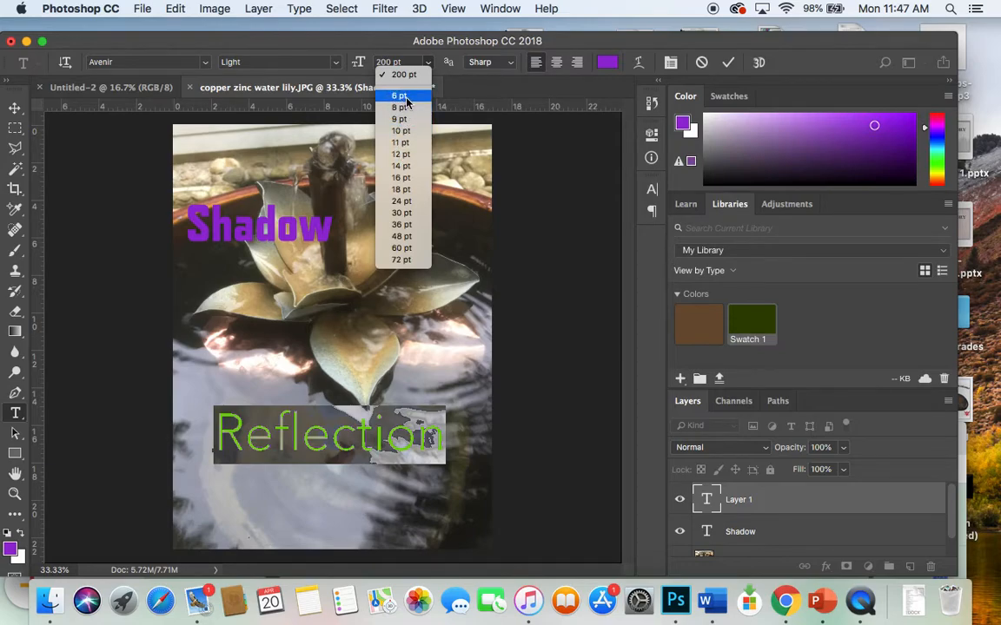
{"action": "left_click", "coordinate": [415, 263]}
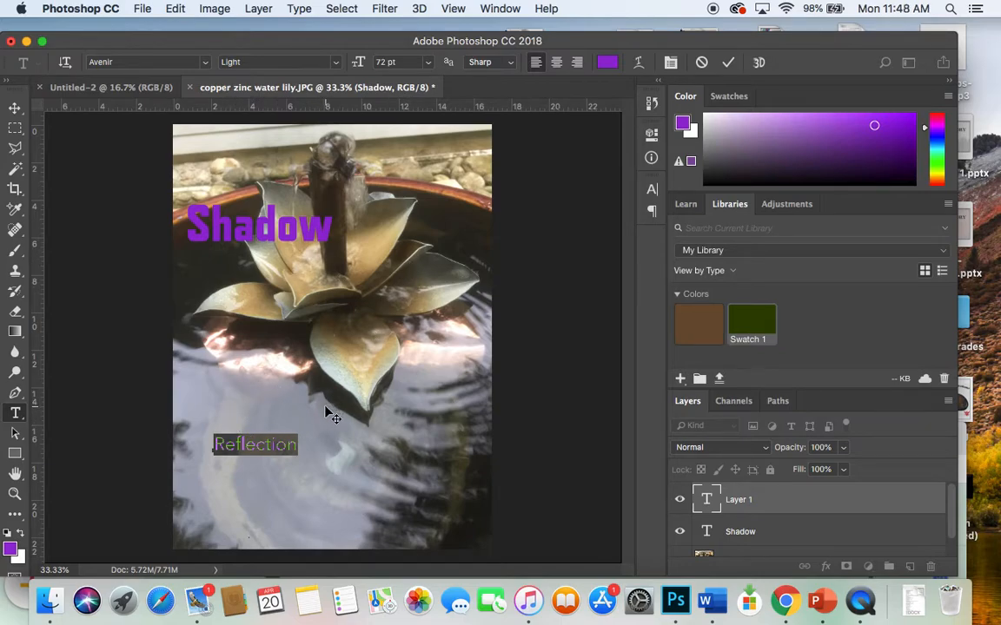
{"action": "left_click", "coordinate": [429, 64]}
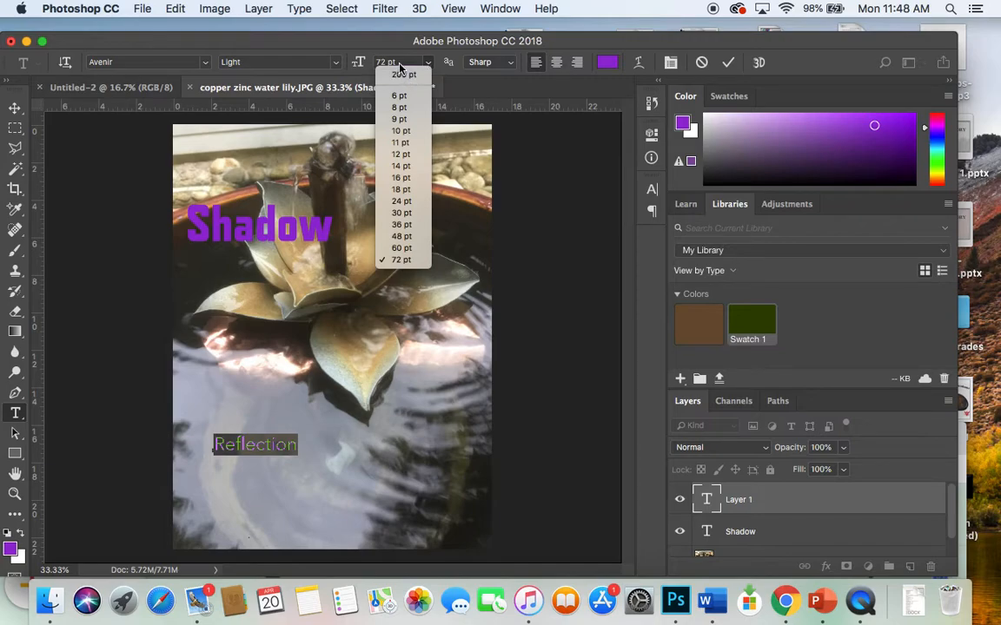
{"action": "left_click", "coordinate": [399, 67]}
{"action": "left_click", "coordinate": [401, 63]}
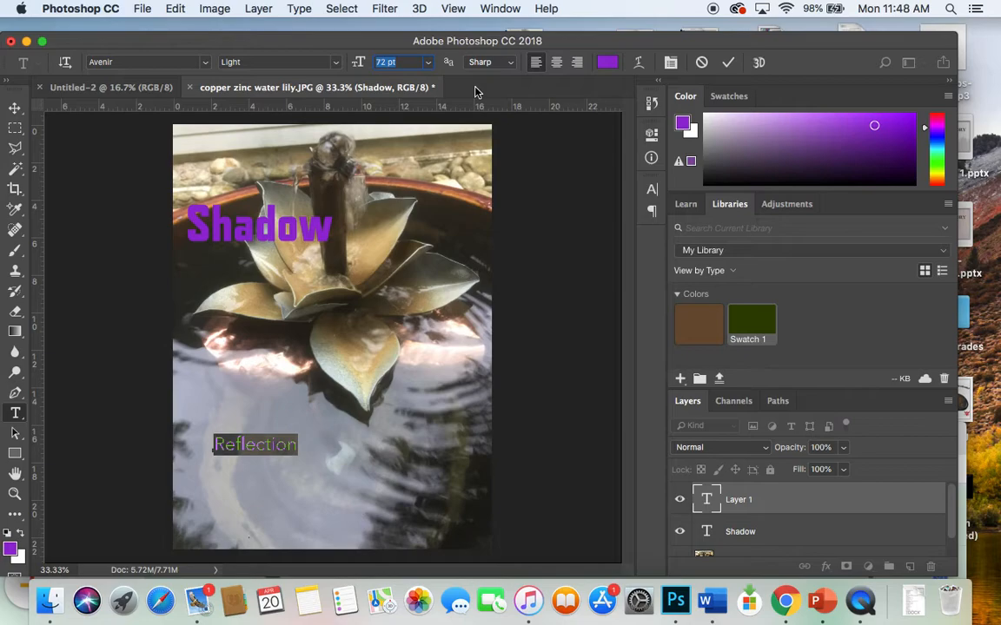
{"action": "type", "text": "112"}
{"action": "key", "text": "Return"}
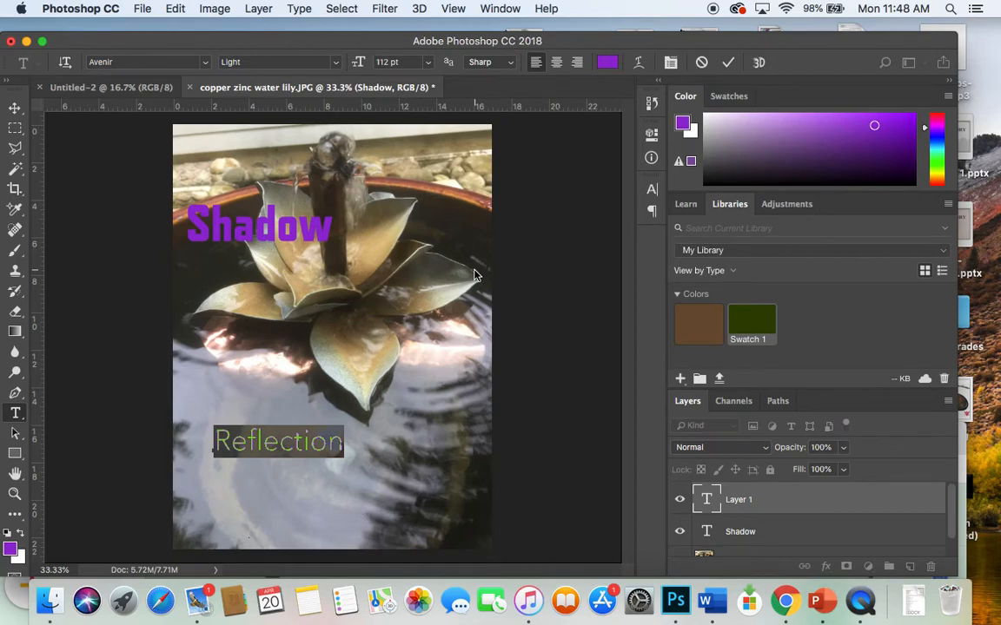
{"action": "left_click", "coordinate": [271, 444]}
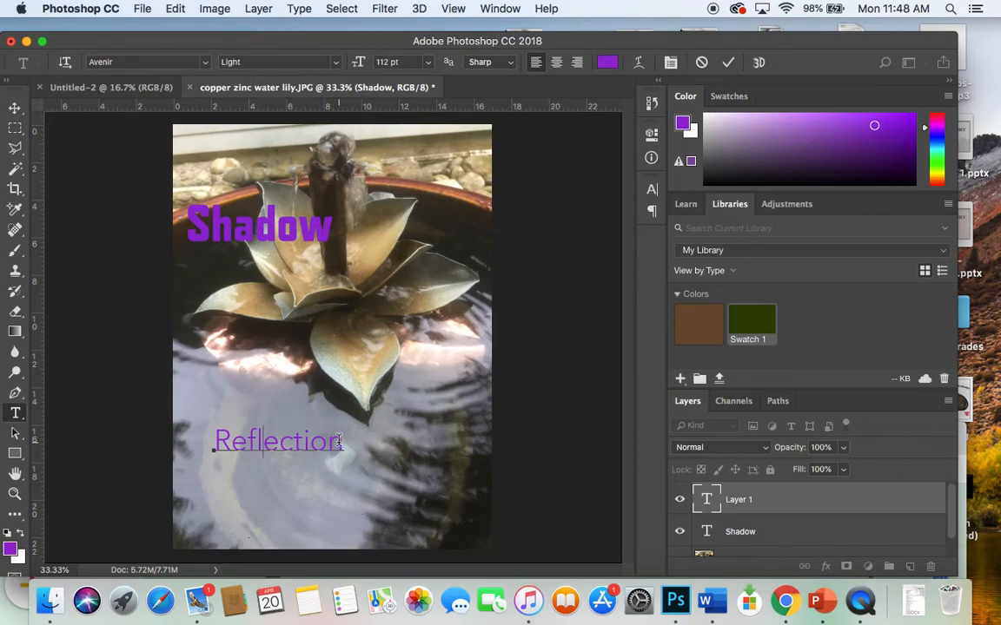
Step: Recolor the whole word "Reflection" to a light orange
{"action": "left_click_drag", "start_coordinate": [344, 442], "coordinate": [206, 420]}
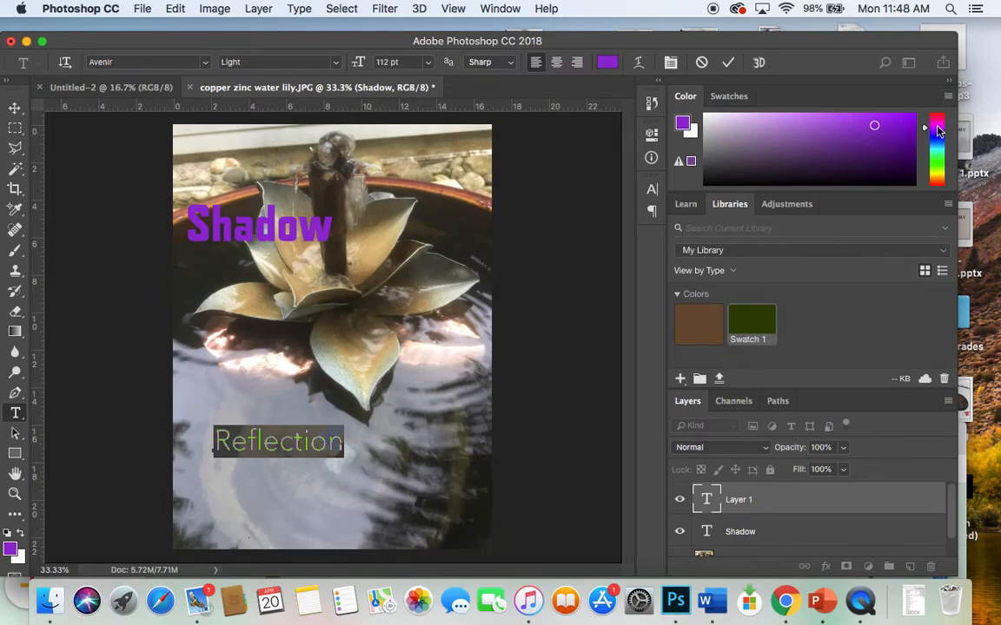
{"action": "left_click", "coordinate": [941, 181]}
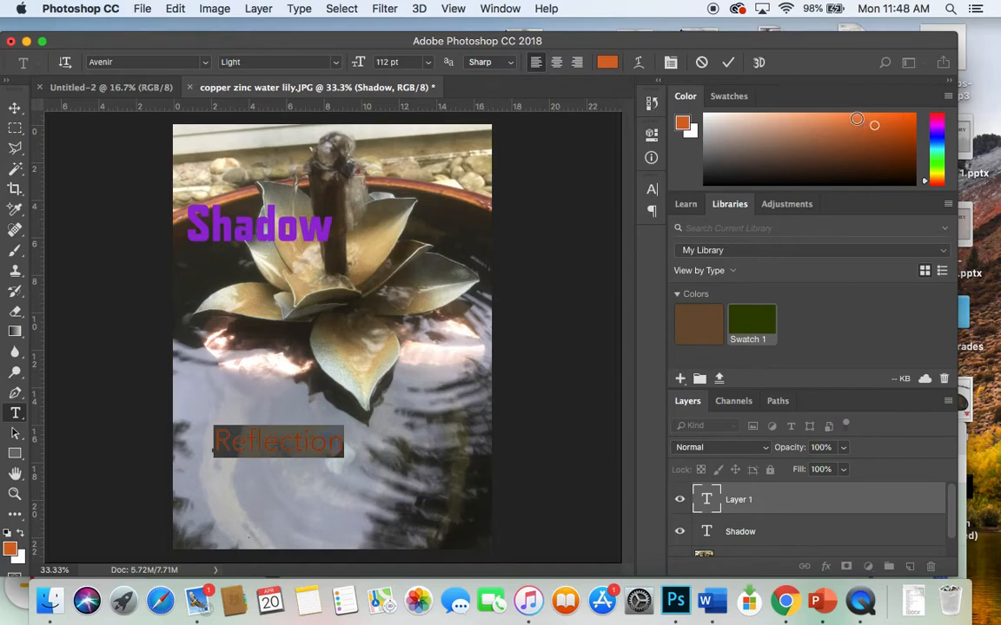
{"action": "left_click", "coordinate": [857, 118]}
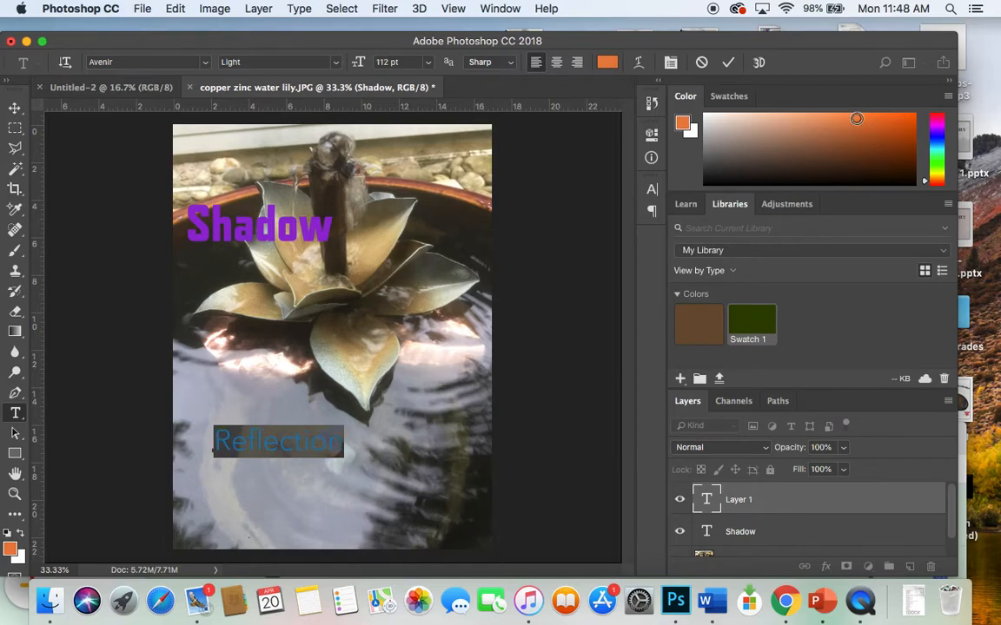
{"action": "left_click", "coordinate": [265, 443]}
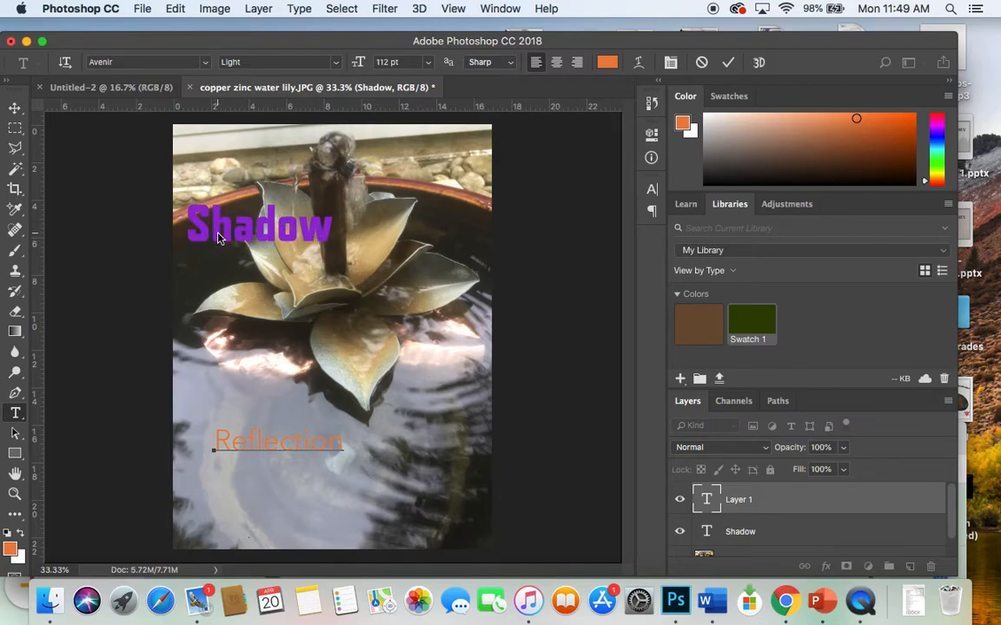
Step: Spread out the letters of "Reflection" by inserting spaces between them, adjust uneven gaps, and commit the text
{"action": "left_click", "coordinate": [247, 444]}
{"action": "key", "text": "Left"}
{"action": "key", "text": "Left"}
{"action": "left_click", "coordinate": [273, 449]}
{"action": "left_click", "coordinate": [286, 443]}
{"action": "left_click", "coordinate": [309, 443]}
{"action": "left_click", "coordinate": [330, 443]}
{"action": "left_click", "coordinate": [349, 443]}
{"action": "left_click", "coordinate": [366, 441]}
{"action": "left_click", "coordinate": [387, 443]}
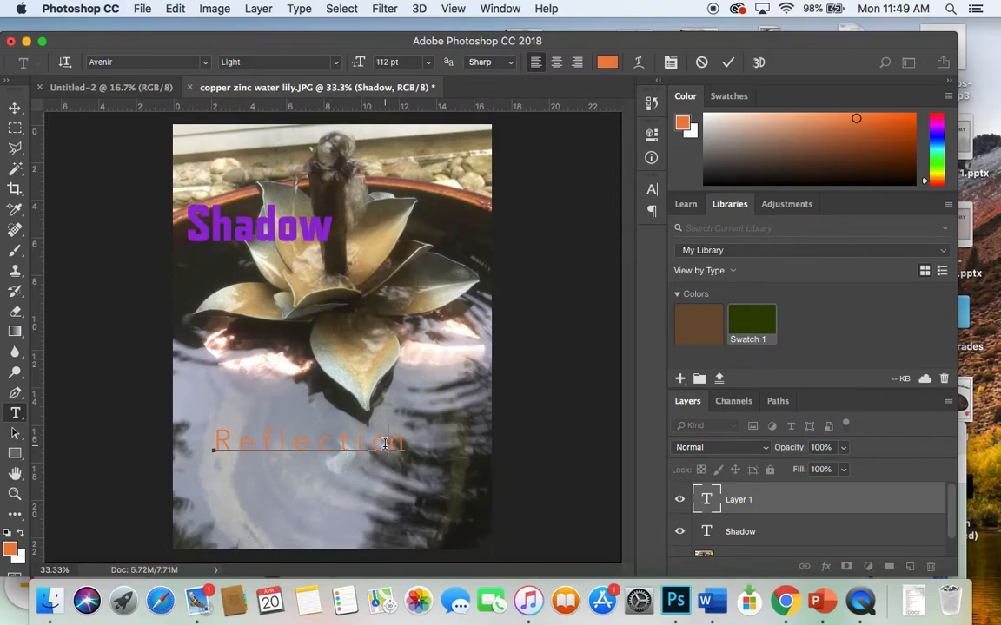
{"action": "left_click", "coordinate": [279, 441]}
{"action": "key", "text": "BackSpace"}
{"action": "key", "text": "BackSpace"}
{"action": "key", "text": "super+Return"}
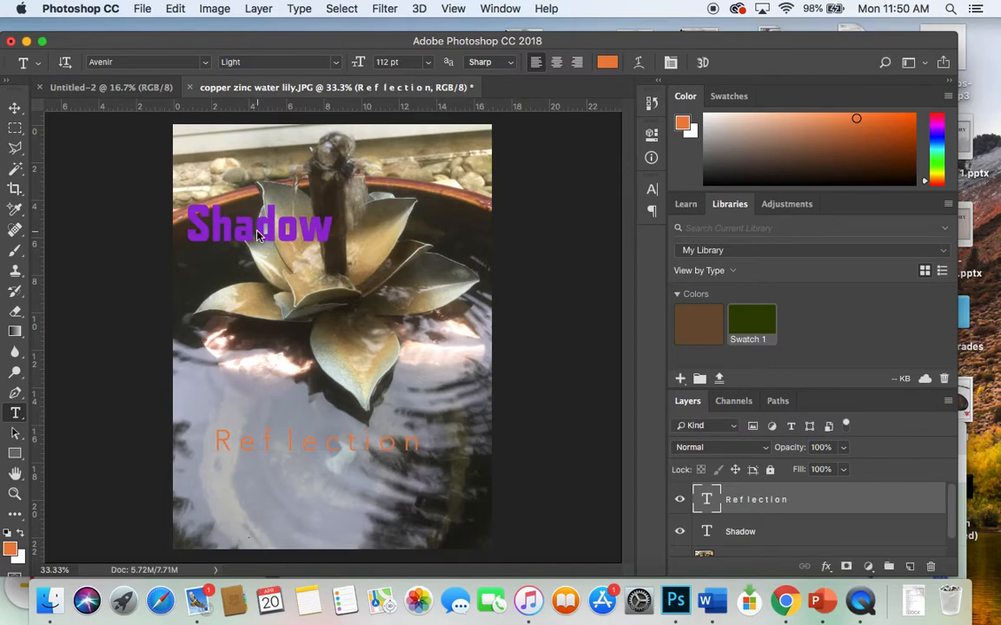
Step: Try to apply an orange-to-white gradient to the "Shadow" type layer with the Gradient tool
{"action": "left_click", "coordinate": [260, 227]}
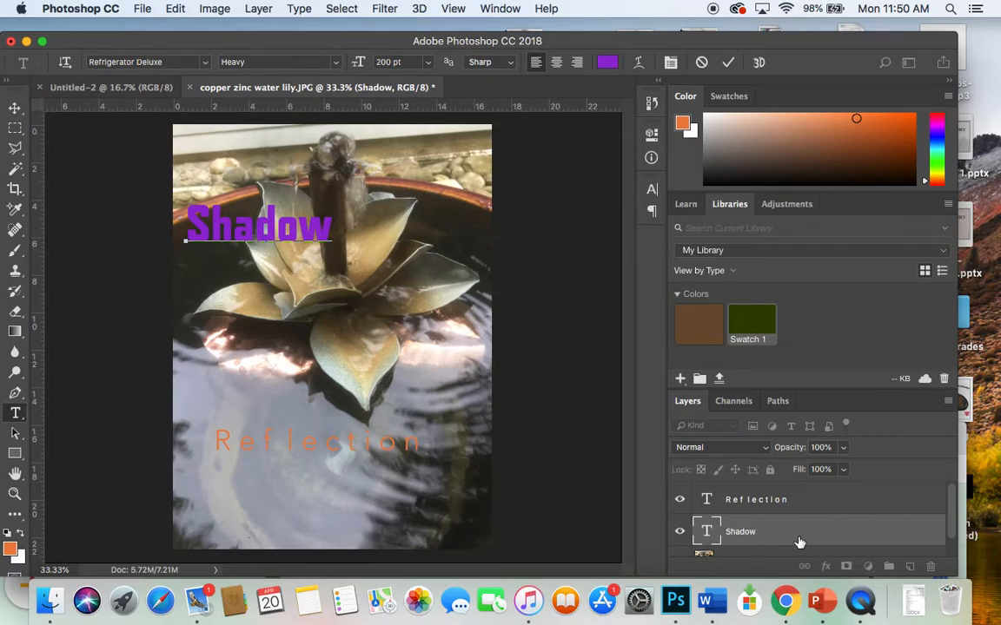
{"action": "left_click", "coordinate": [253, 228]}
{"action": "left_click_drag", "start_coordinate": [188, 218], "coordinate": [333, 224]}
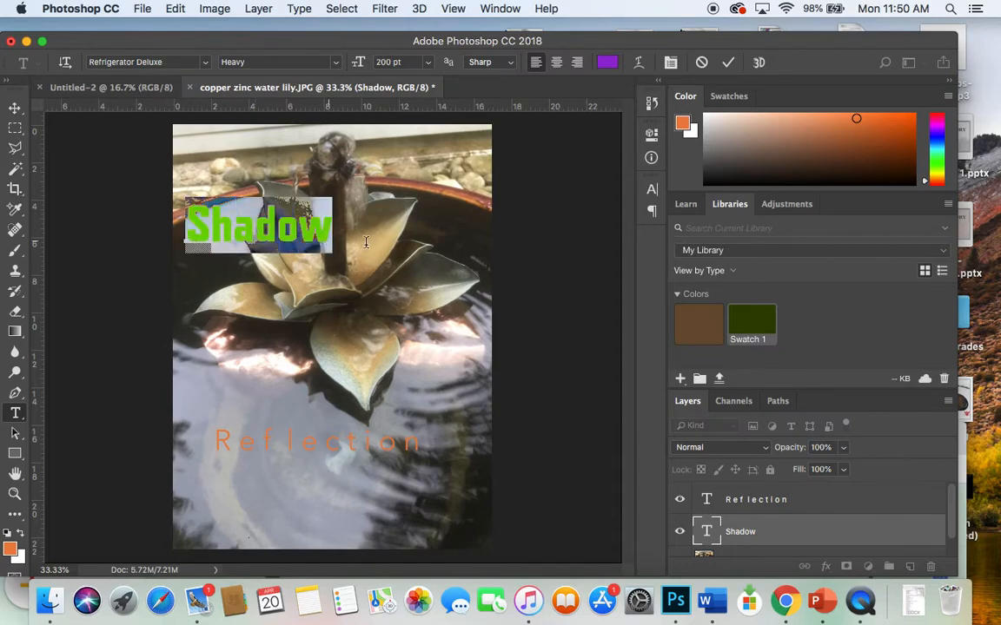
{"action": "left_click", "coordinate": [24, 463]}
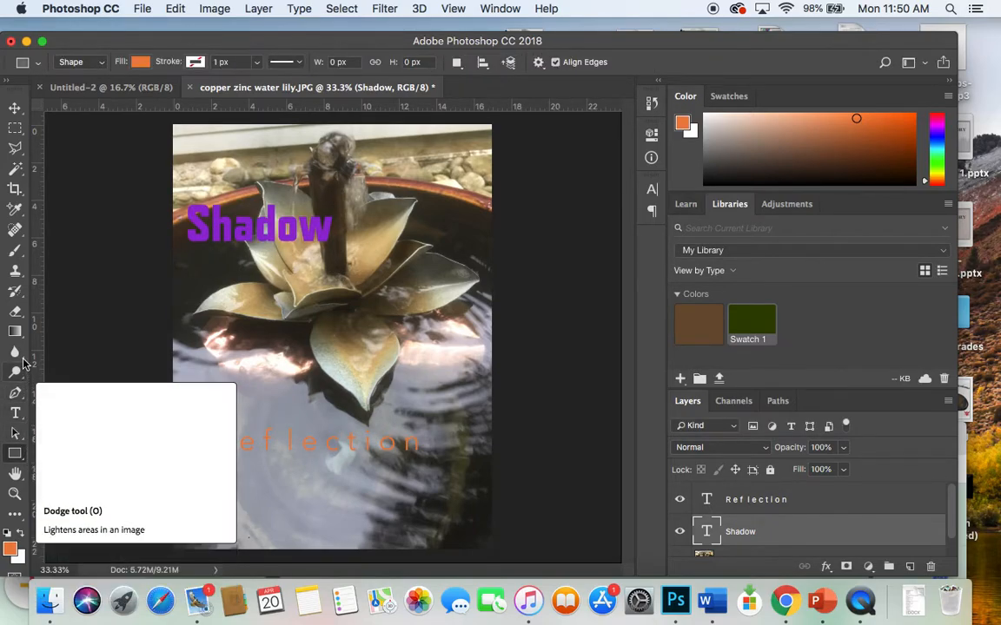
{"action": "left_click", "coordinate": [23, 337]}
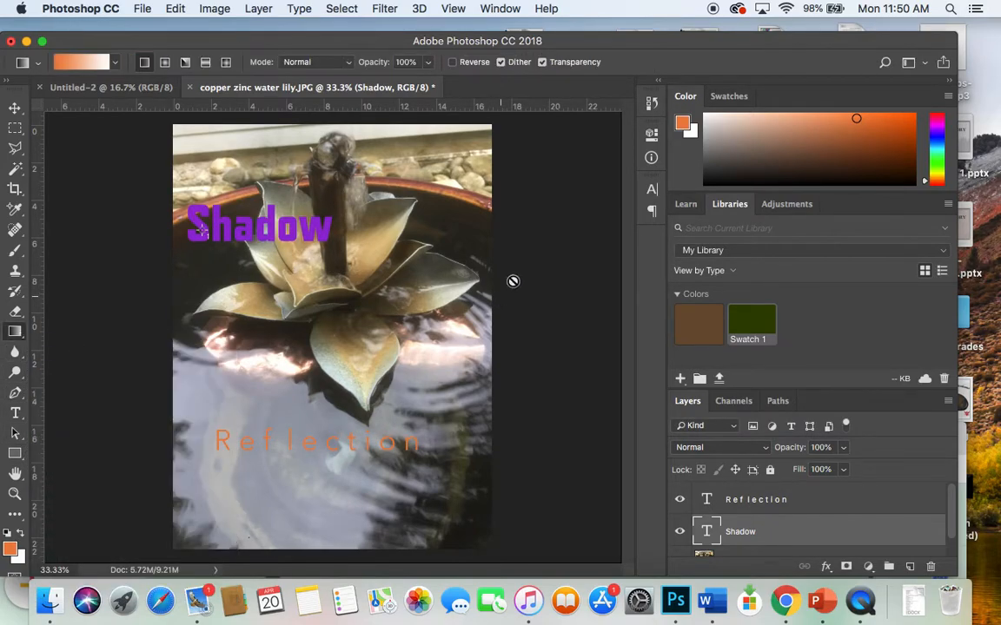
{"action": "left_click", "coordinate": [243, 227]}
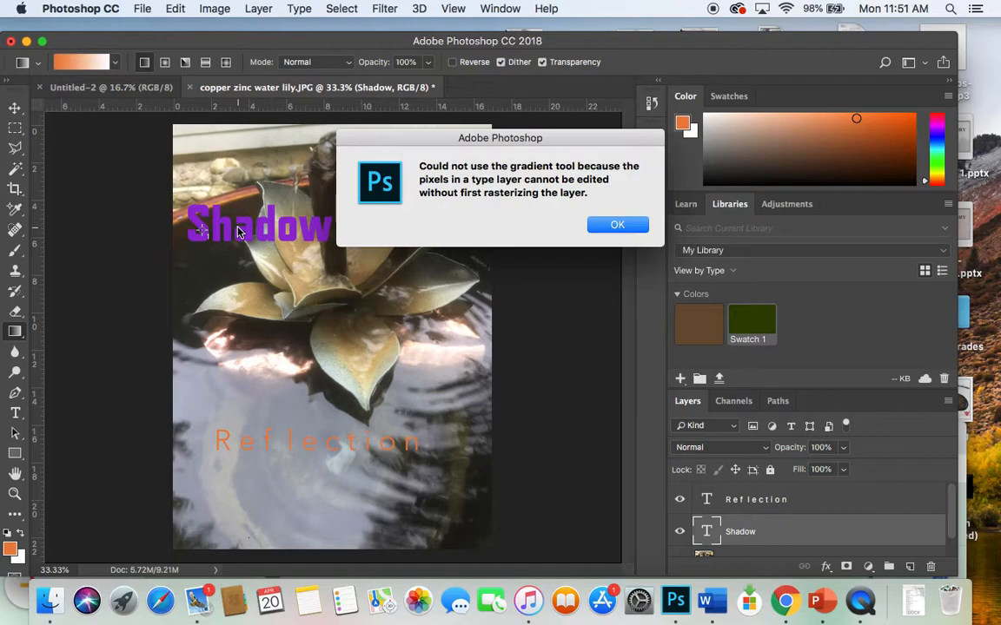
{"action": "left_click", "coordinate": [617, 225]}
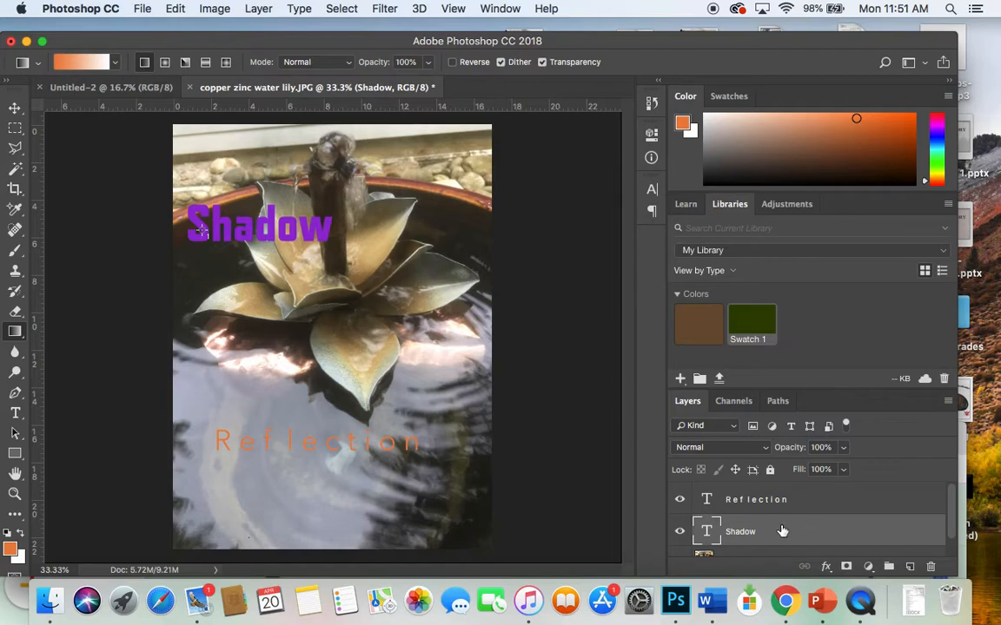
Step: Rasterize the type of the "Shadow" layer
{"action": "left_click", "coordinate": [259, 9]}
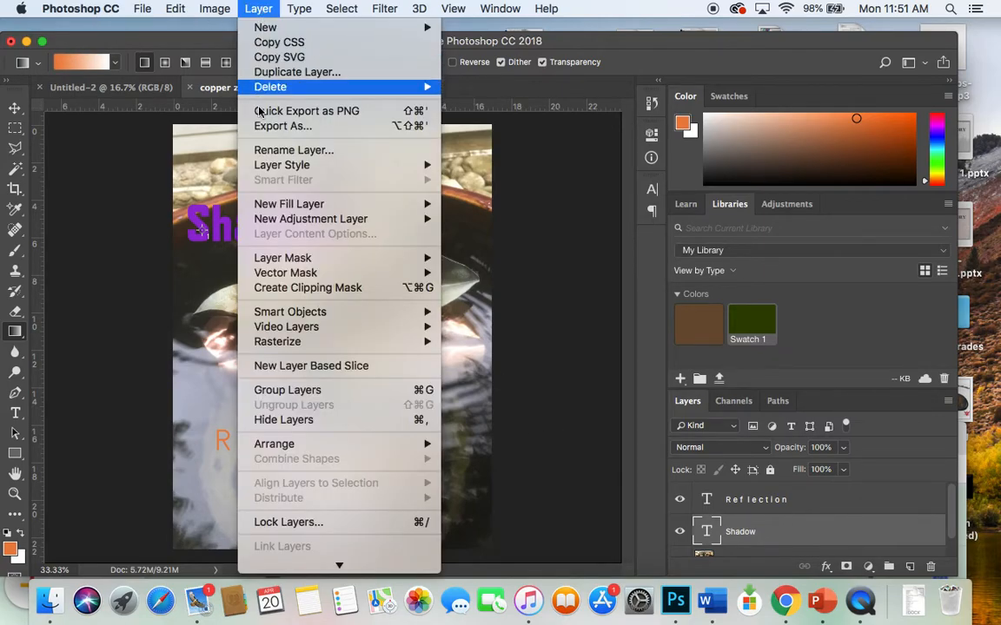
{"action": "mouse_move", "coordinate": [306, 342]}
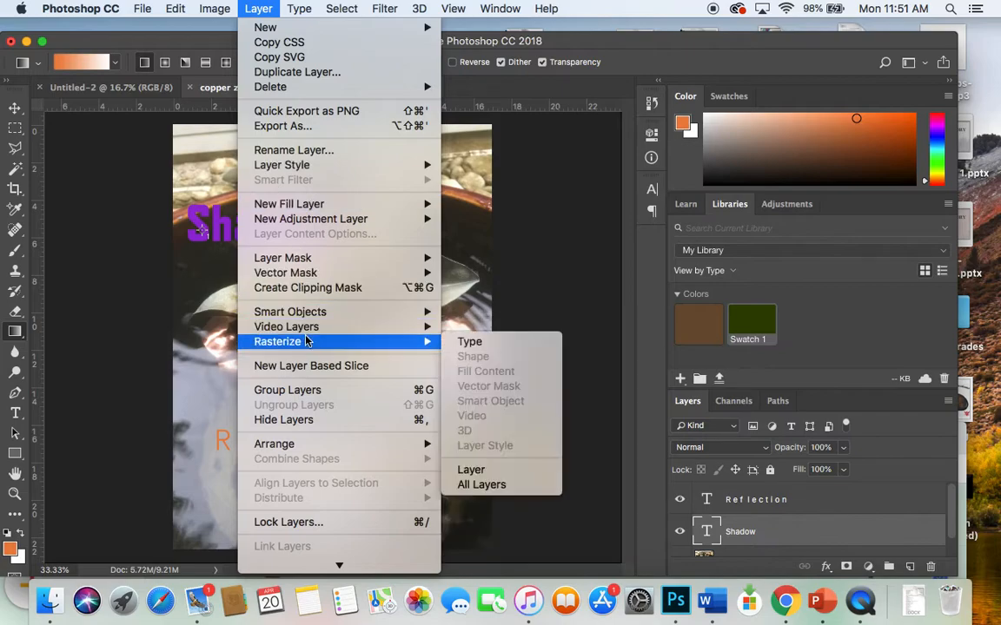
{"action": "left_click", "coordinate": [461, 342]}
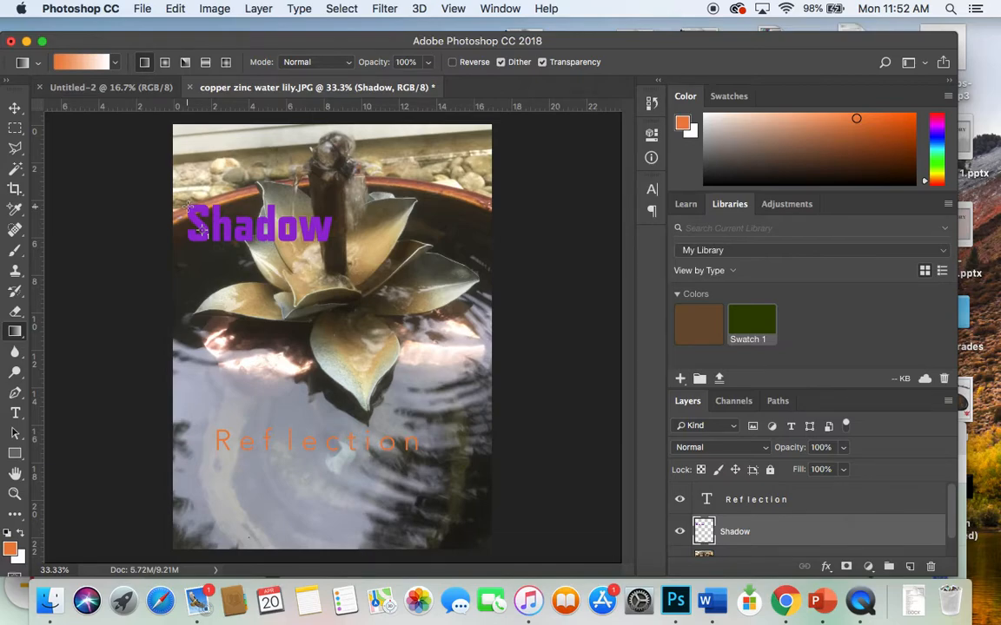
Step: Try a diagonal orange-to-white gradient on the rasterized "Shadow" layer without a selection, and undo it
{"action": "left_click_drag", "start_coordinate": [189, 206], "coordinate": [329, 242]}
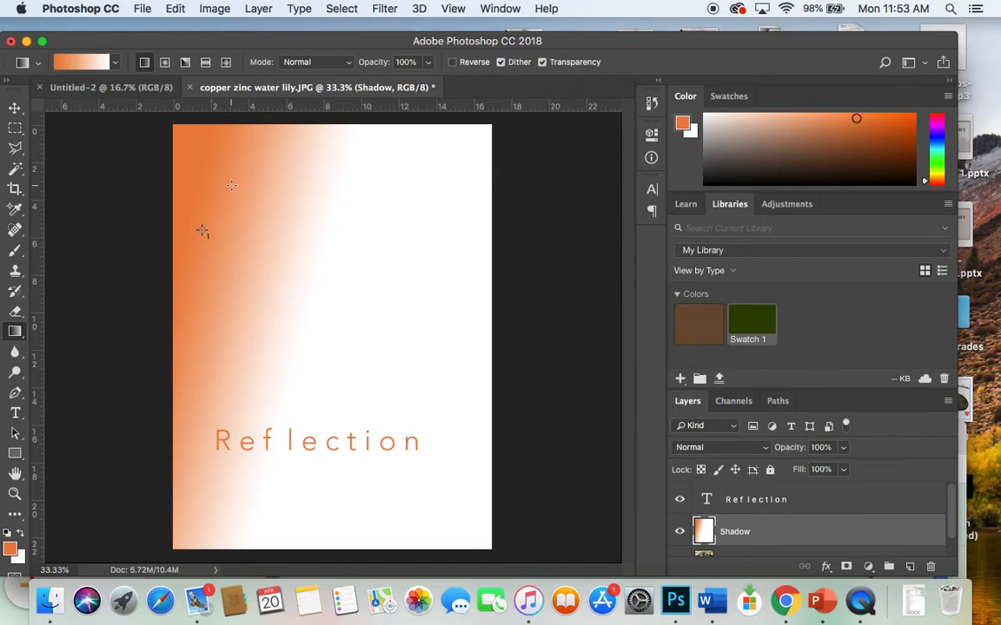
{"action": "left_click", "coordinate": [175, 10]}
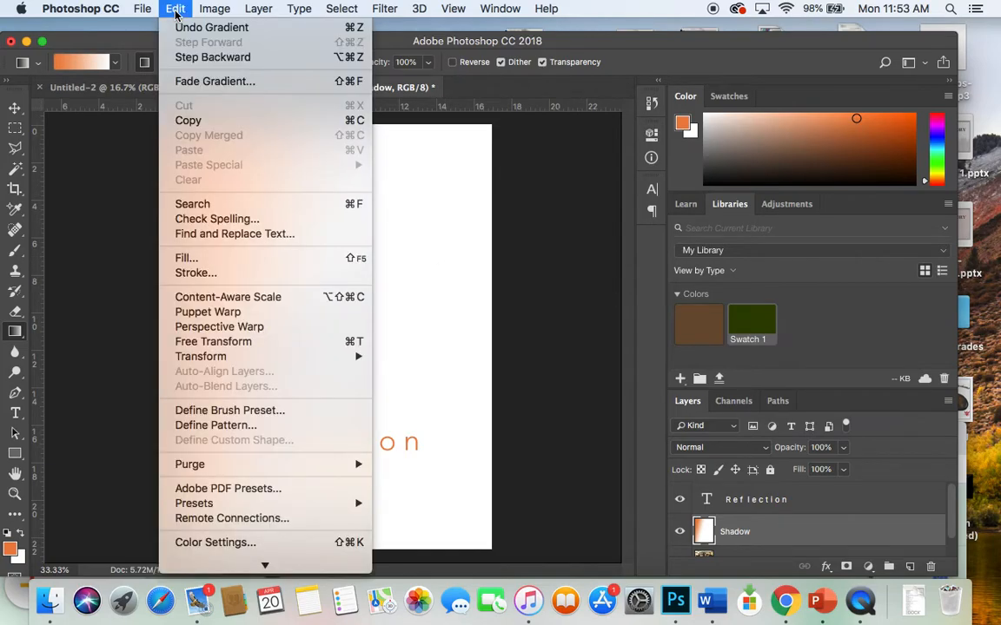
{"action": "left_click", "coordinate": [196, 27]}
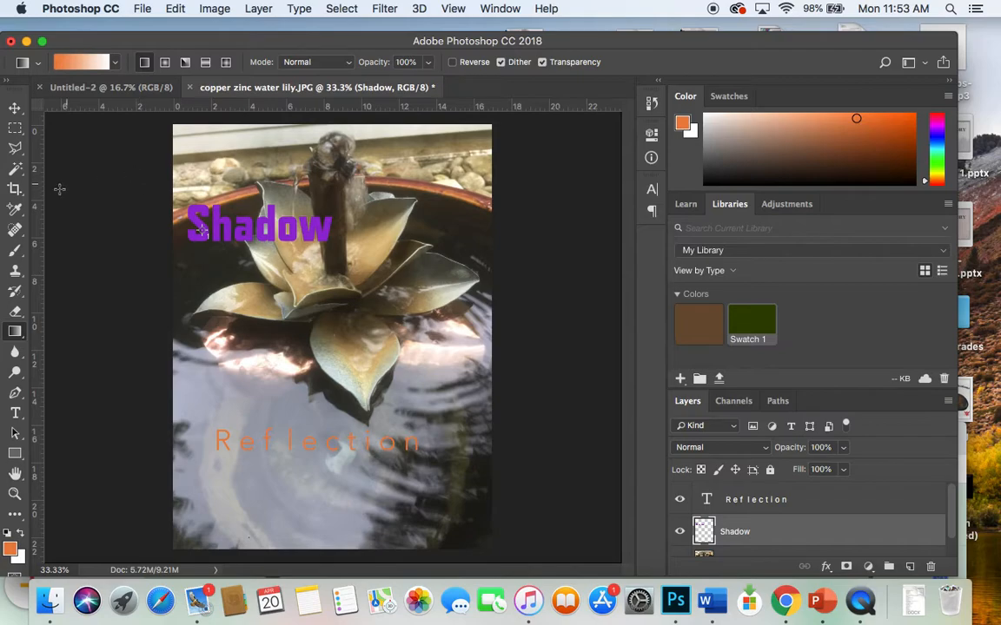
Step: Select all the letters of "Shadow" with the Magic Wand tool, adding each letter to the selection
{"action": "left_click", "coordinate": [15, 174]}
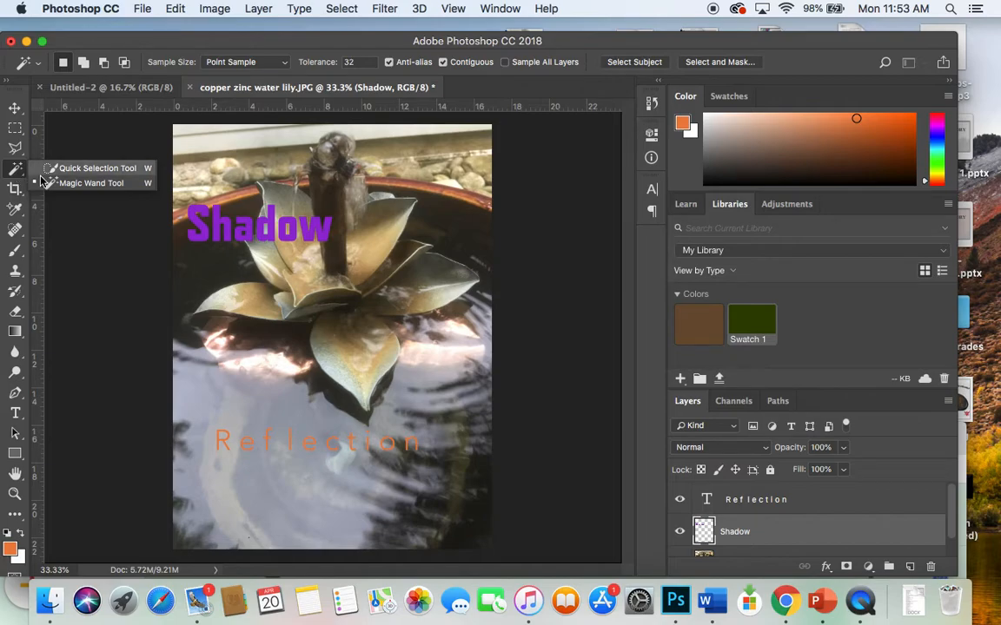
{"action": "left_click", "coordinate": [68, 183]}
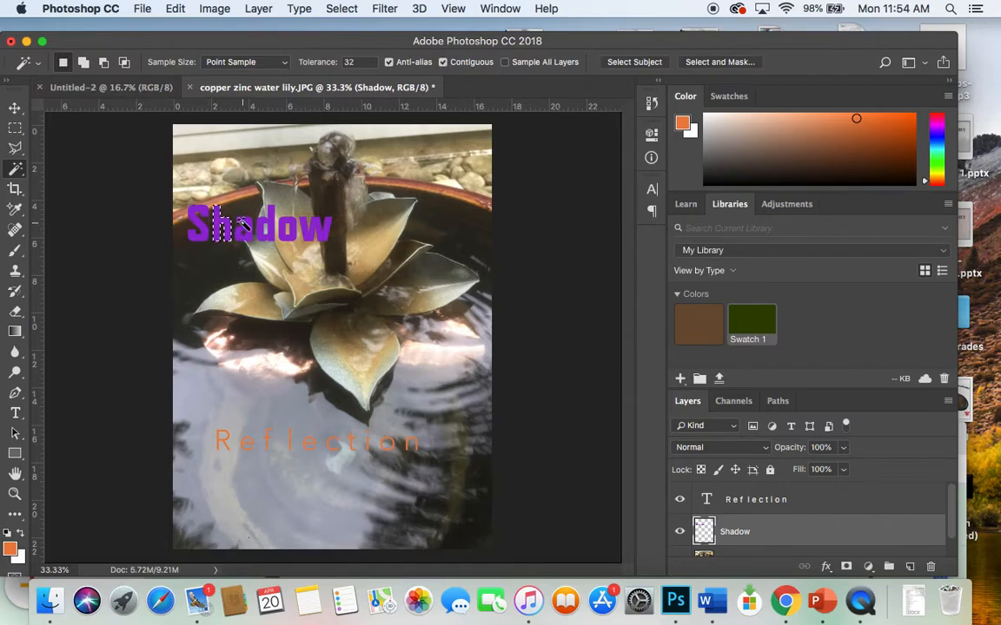
{"action": "left_click", "coordinate": [194, 228]}
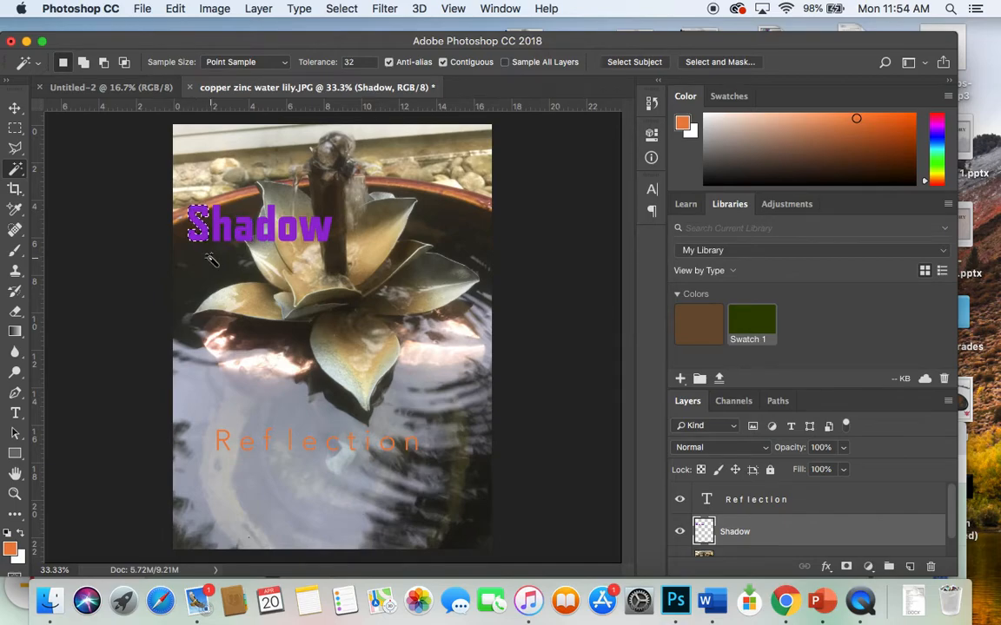
{"action": "key", "text": "shift"}
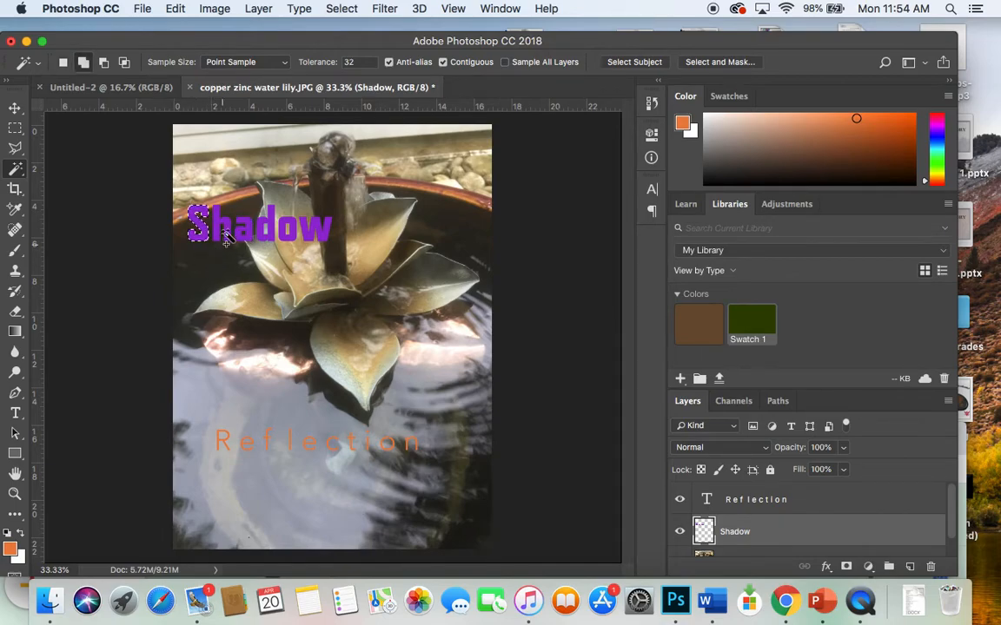
{"action": "left_click", "coordinate": [222, 231], "text": "shift"}
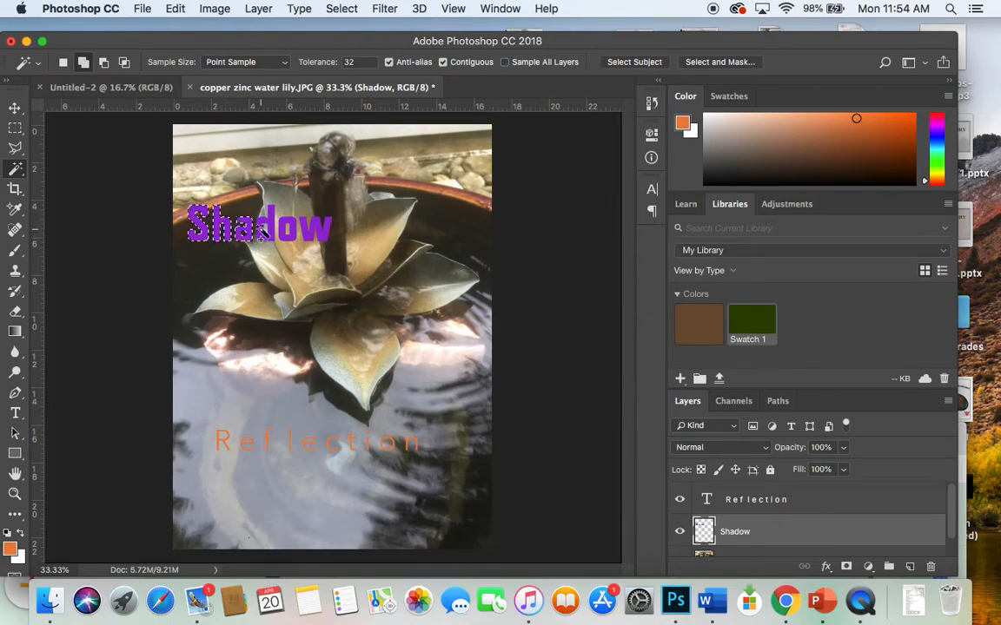
{"action": "left_click", "coordinate": [282, 234], "text": "shift"}
{"action": "left_click", "coordinate": [311, 233], "text": "shift"}
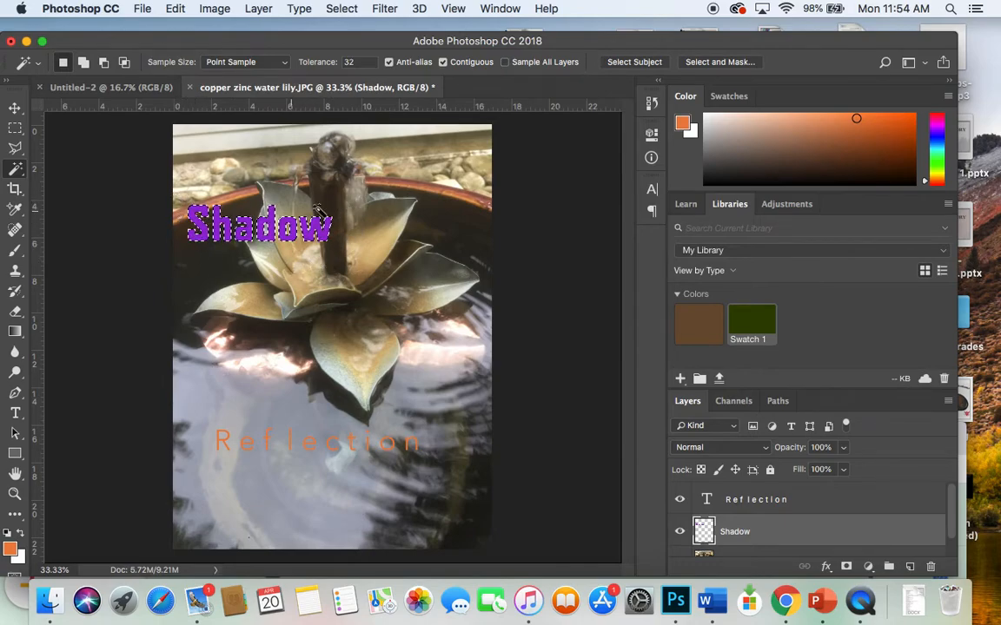
Step: Fill the selected "Shadow" letters with a diagonal linear gradient from orange to white, and deselect them
{"action": "left_click", "coordinate": [15, 334]}
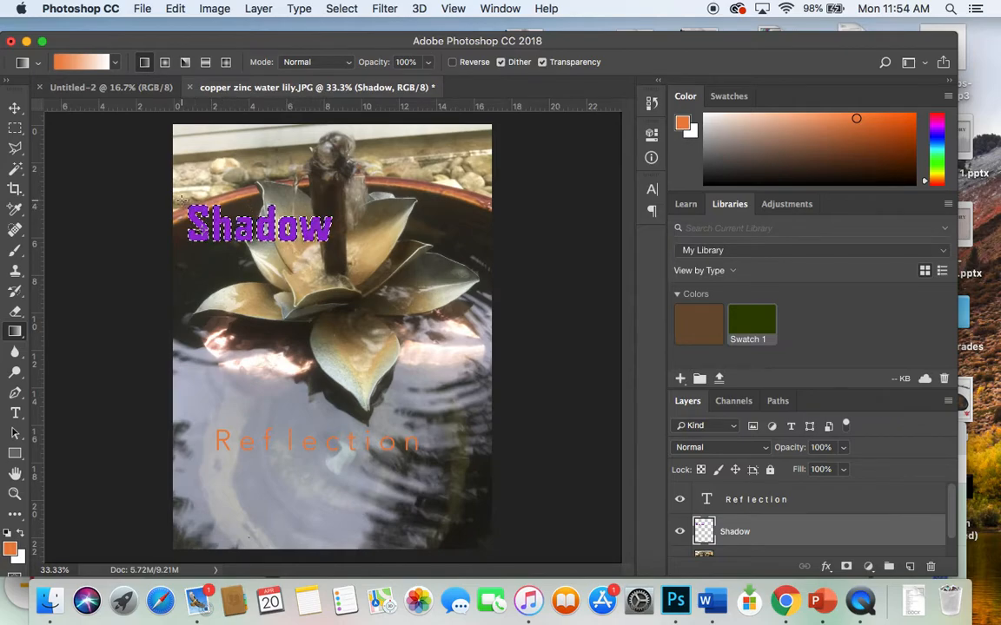
{"action": "left_click_drag", "start_coordinate": [182, 200], "coordinate": [362, 254]}
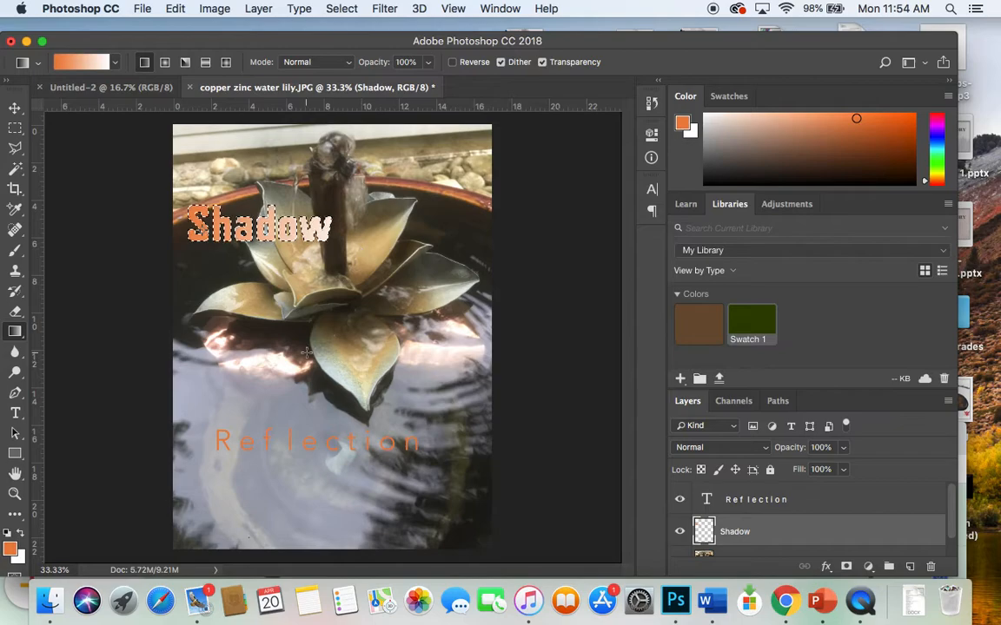
{"action": "right_click", "coordinate": [339, 269]}
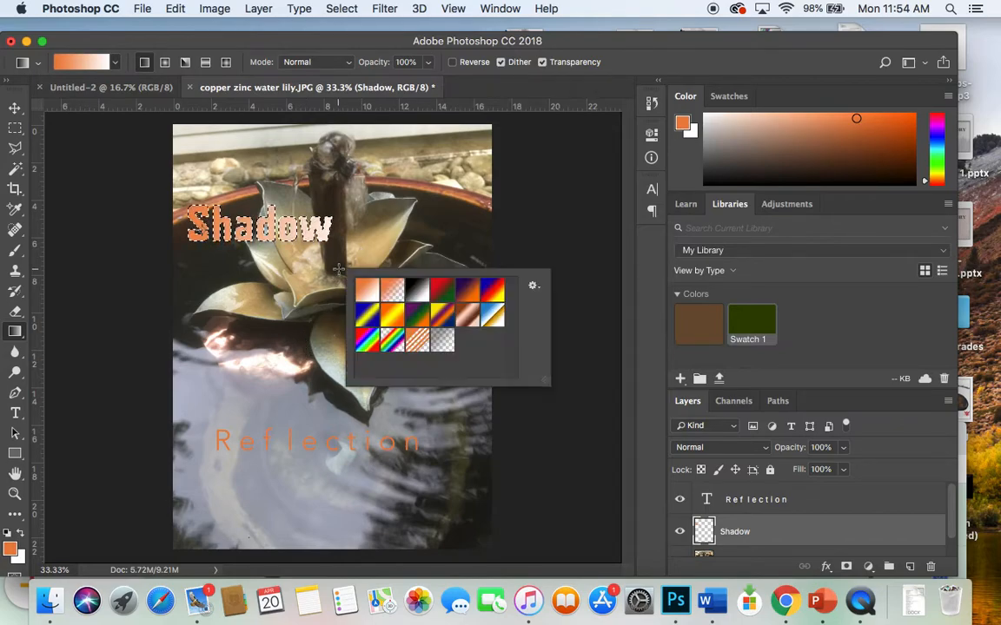
{"action": "left_click", "coordinate": [304, 244]}
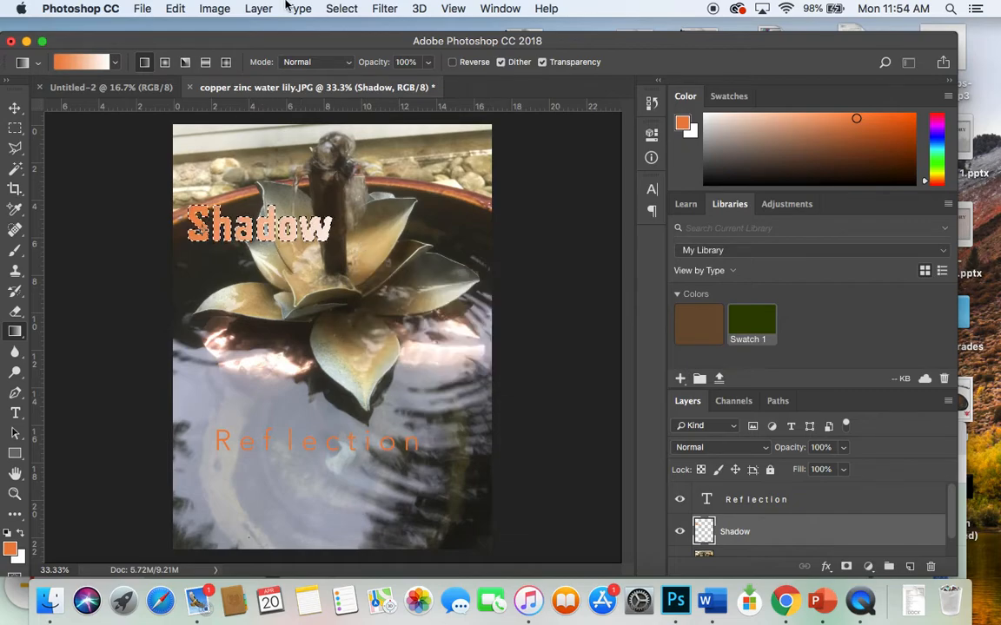
{"action": "left_click", "coordinate": [343, 9]}
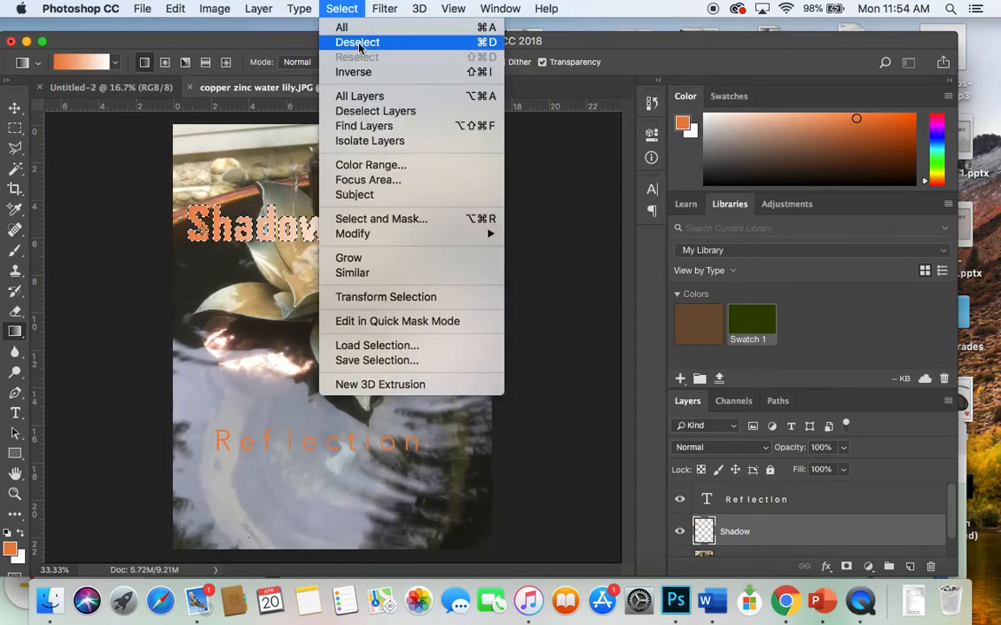
{"action": "left_click", "coordinate": [358, 42]}
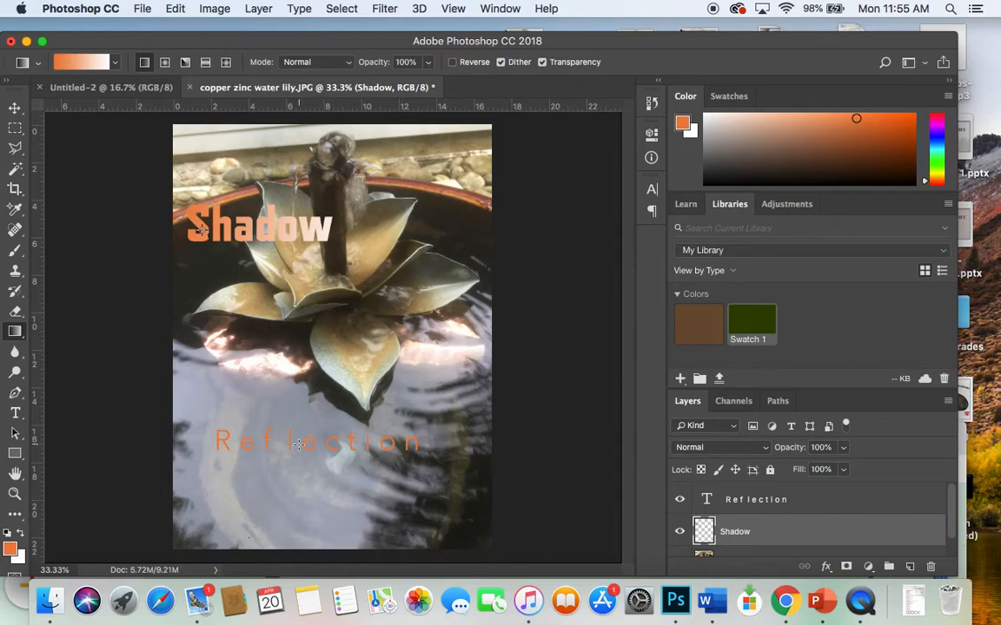
Step: Fill the gap between the "f" and "l" of the "Reflection" text with extra "f" letters
{"action": "left_click", "coordinate": [755, 501]}
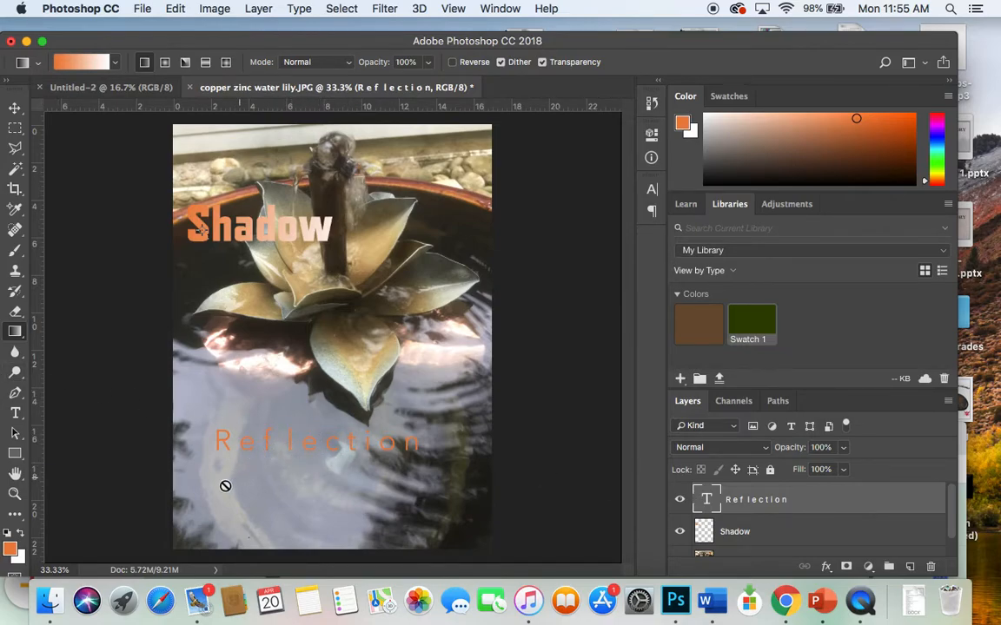
{"action": "left_click", "coordinate": [15, 412]}
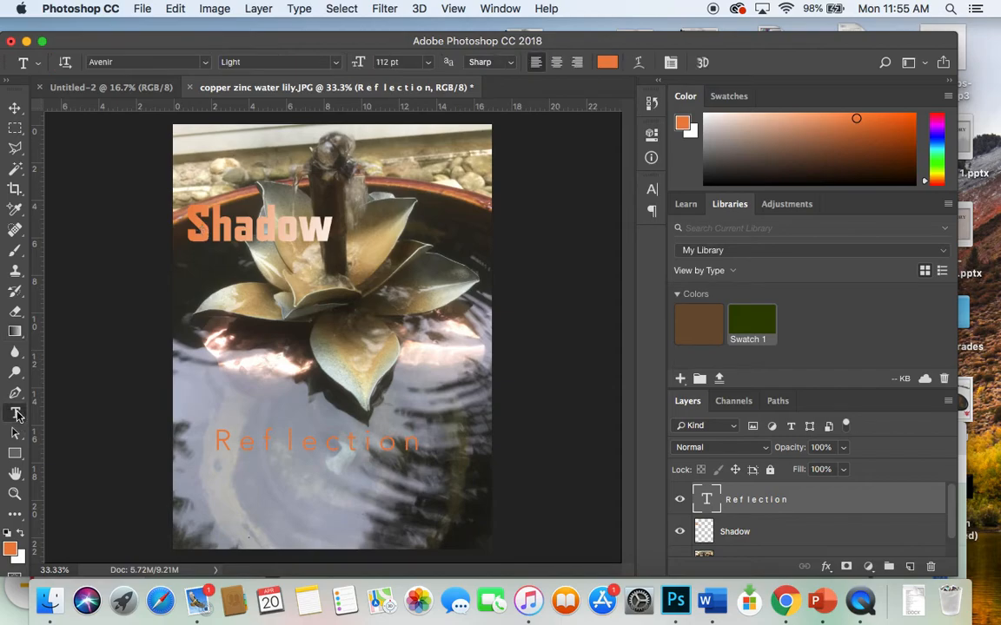
{"action": "left_click", "coordinate": [273, 440]}
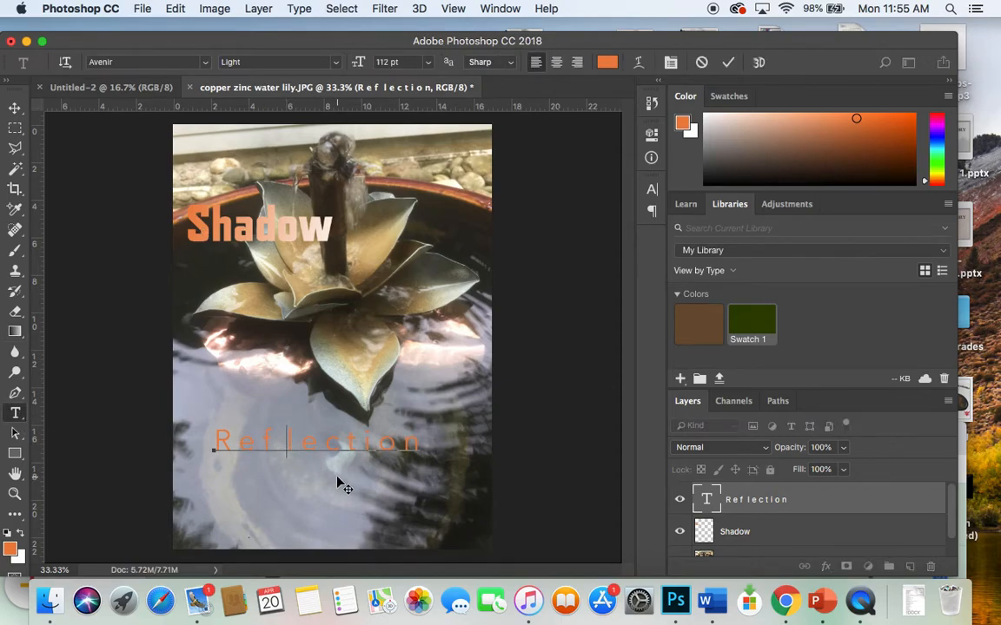
{"action": "type", "text": "f"}
{"action": "key", "text": "BackSpace"}
{"action": "key", "text": "BackSpace"}
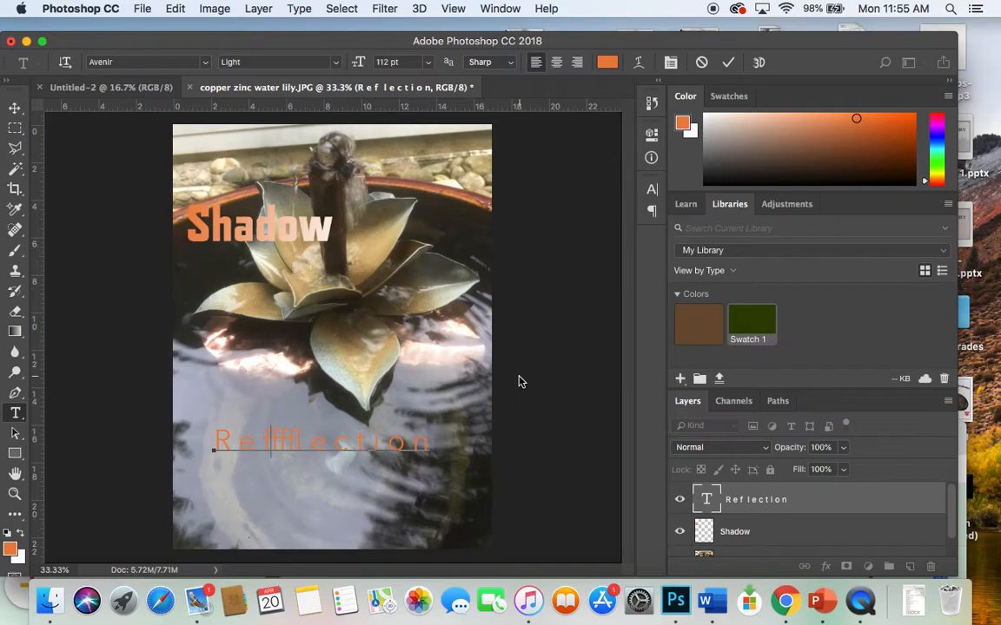
Step: Commit the edited "Reflection" text and move it up to just beneath the "Shadow" text
{"action": "left_click", "coordinate": [14, 109]}
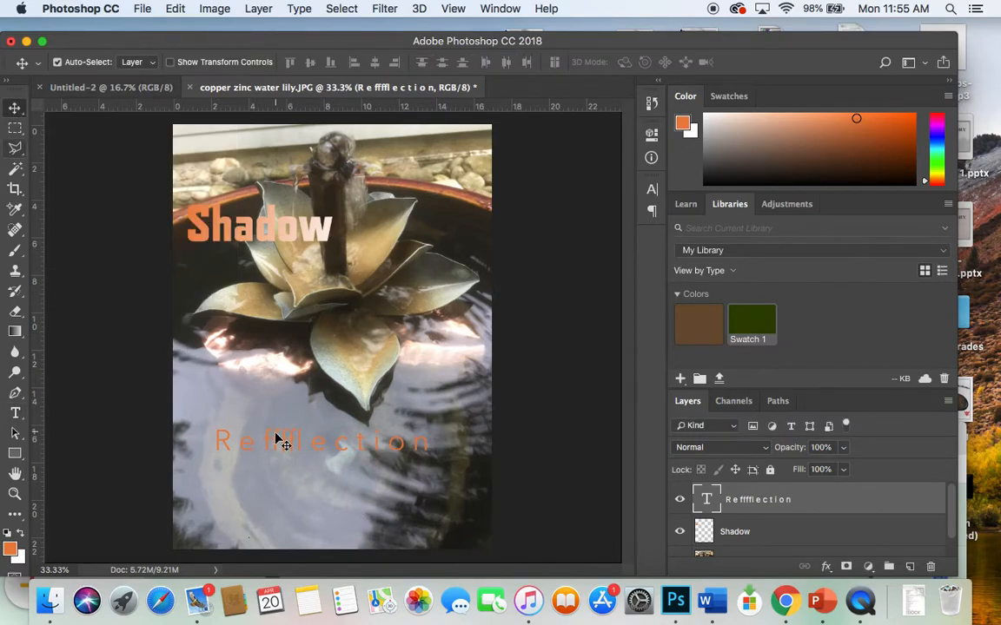
{"action": "left_click_drag", "start_coordinate": [289, 450], "coordinate": [276, 285]}
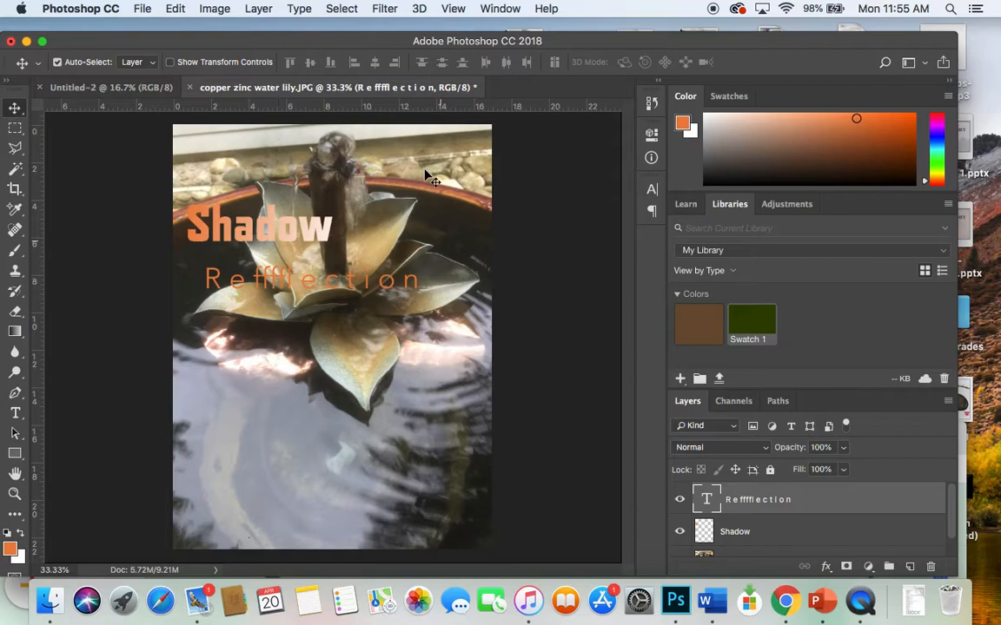
Step: Rotate the "Reflection" text about 90° clockwise so it reads downward, and place it over the water below the flower
{"action": "left_click", "coordinate": [175, 10]}
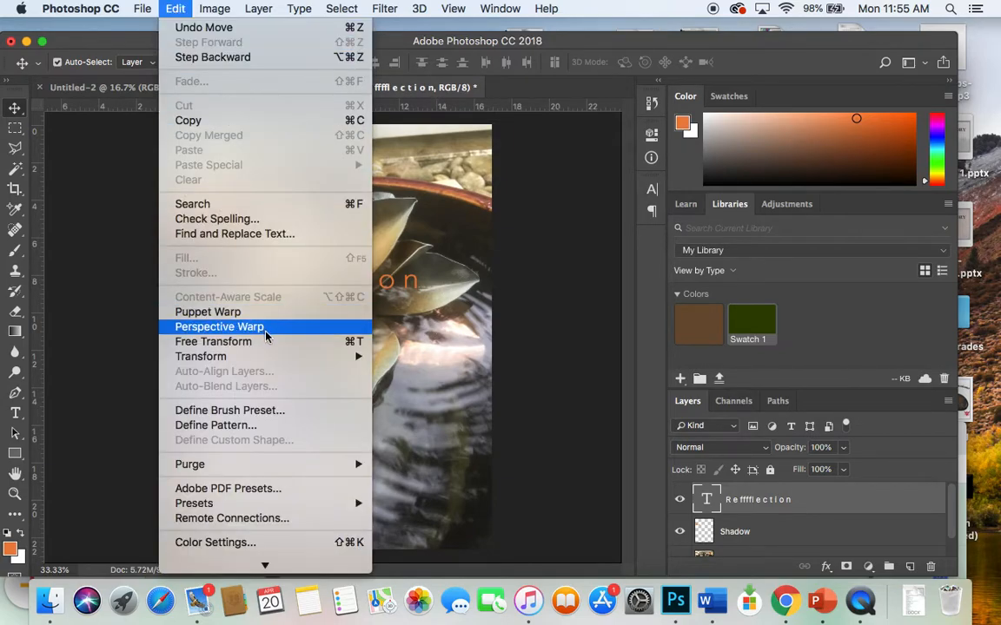
{"action": "mouse_move", "coordinate": [276, 358]}
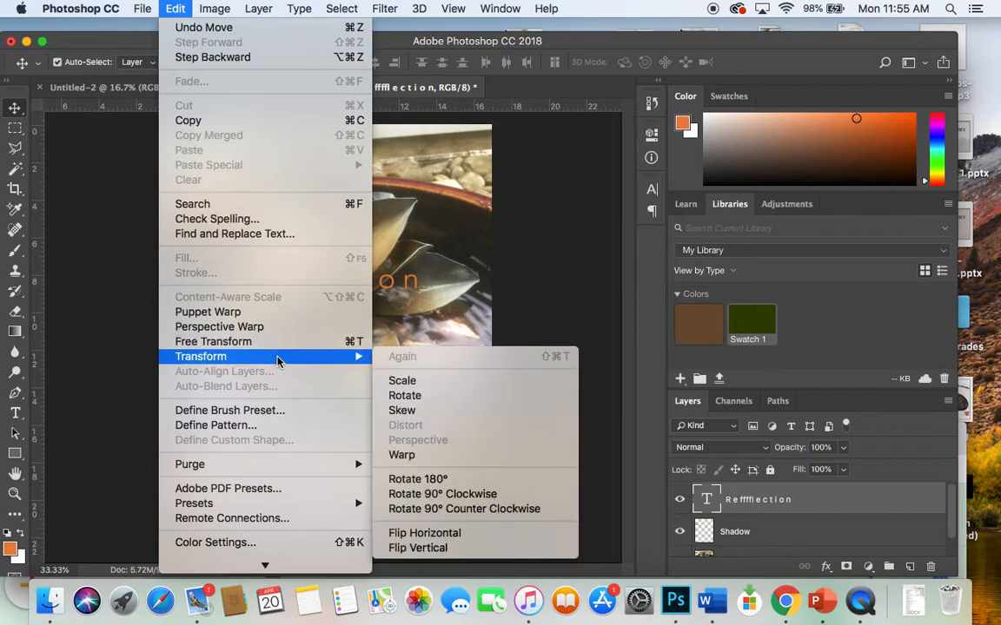
{"action": "left_click", "coordinate": [404, 396]}
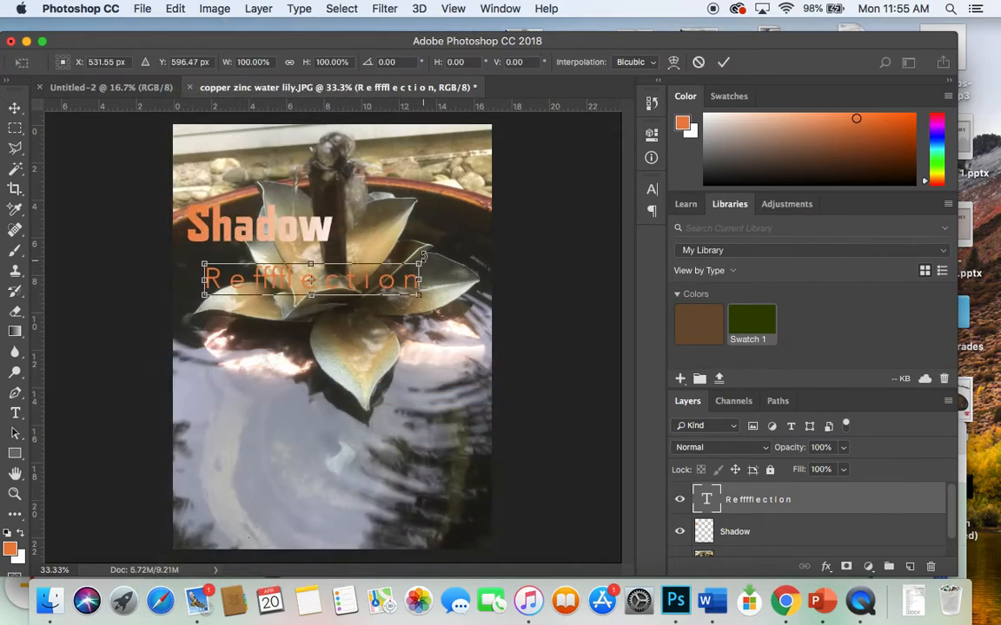
{"action": "mouse_move", "coordinate": [422, 265]}
{"action": "left_mouse_down"}
{"action": "mouse_move", "coordinate": [426, 337]}
{"action": "mouse_move", "coordinate": [405, 267]}
{"action": "left_mouse_up"}
{"action": "left_click_drag", "start_coordinate": [202, 299], "coordinate": [206, 304]}
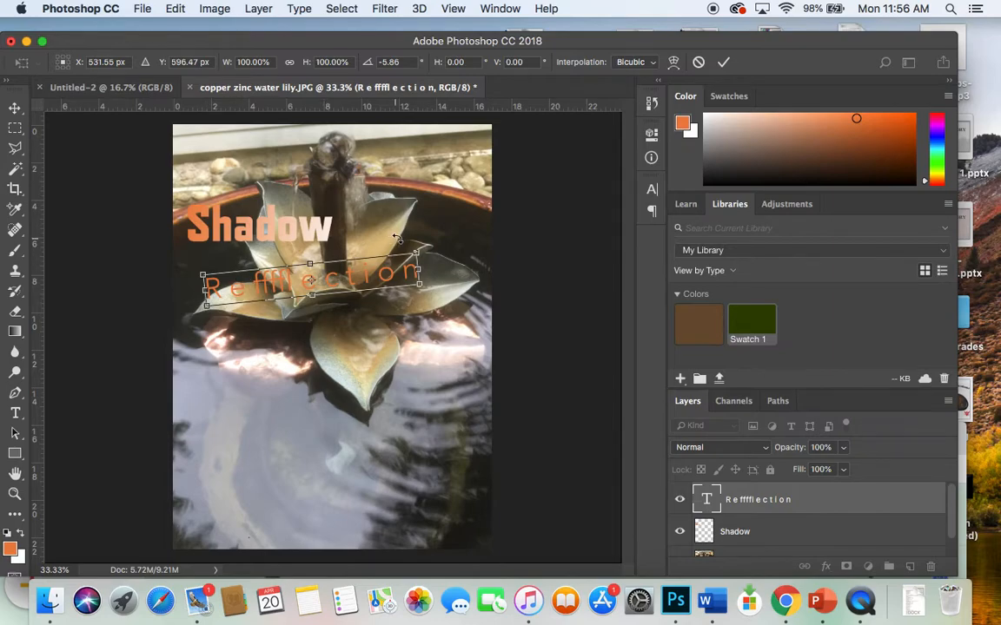
{"action": "left_click_drag", "start_coordinate": [421, 277], "coordinate": [328, 387]}
{"action": "left_click", "coordinate": [14, 107]}
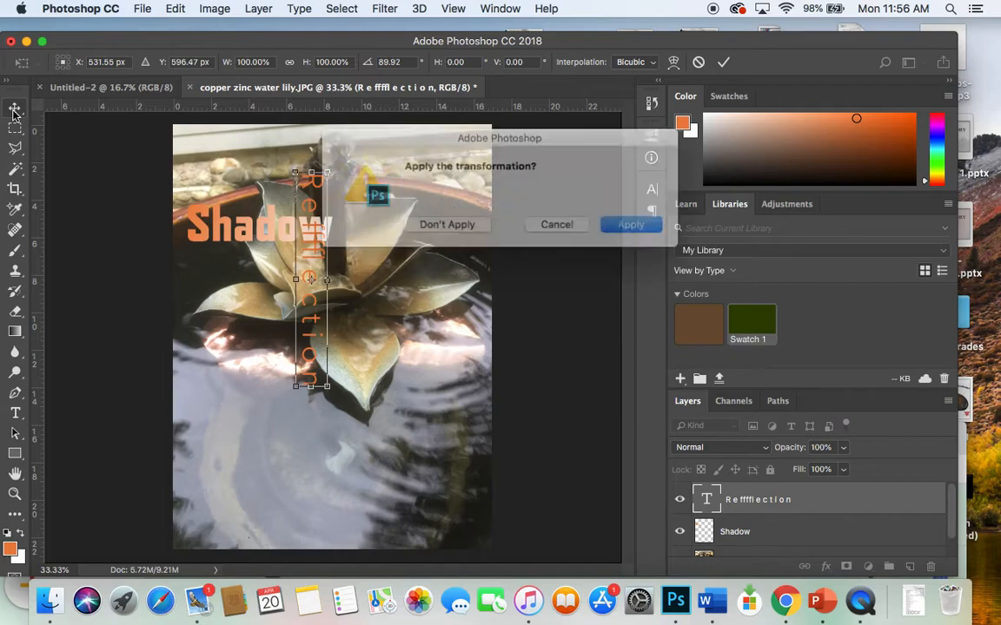
{"action": "left_click", "coordinate": [607, 225]}
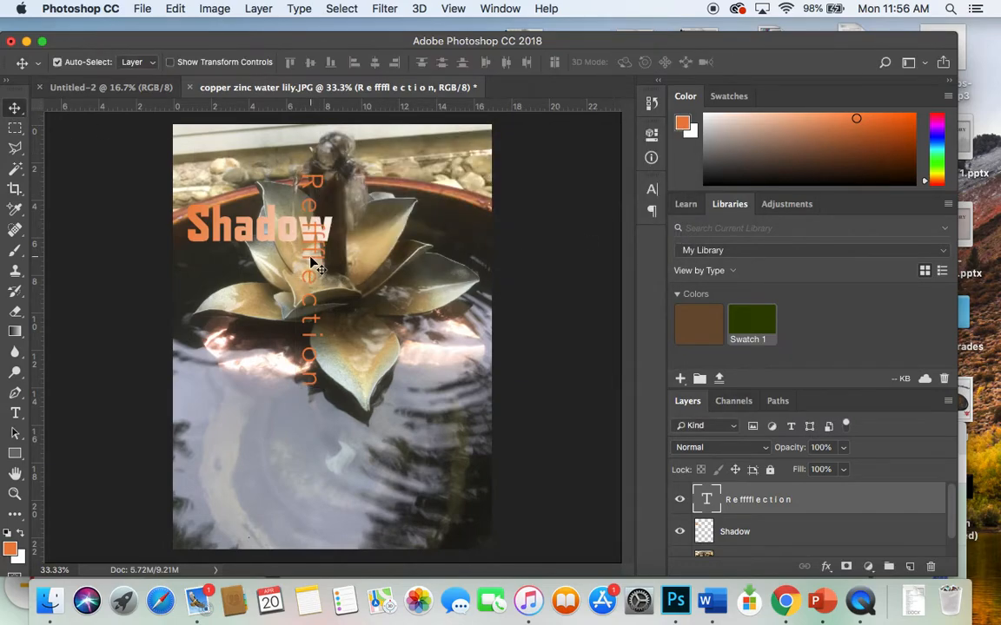
{"action": "left_click_drag", "start_coordinate": [313, 262], "coordinate": [280, 395]}
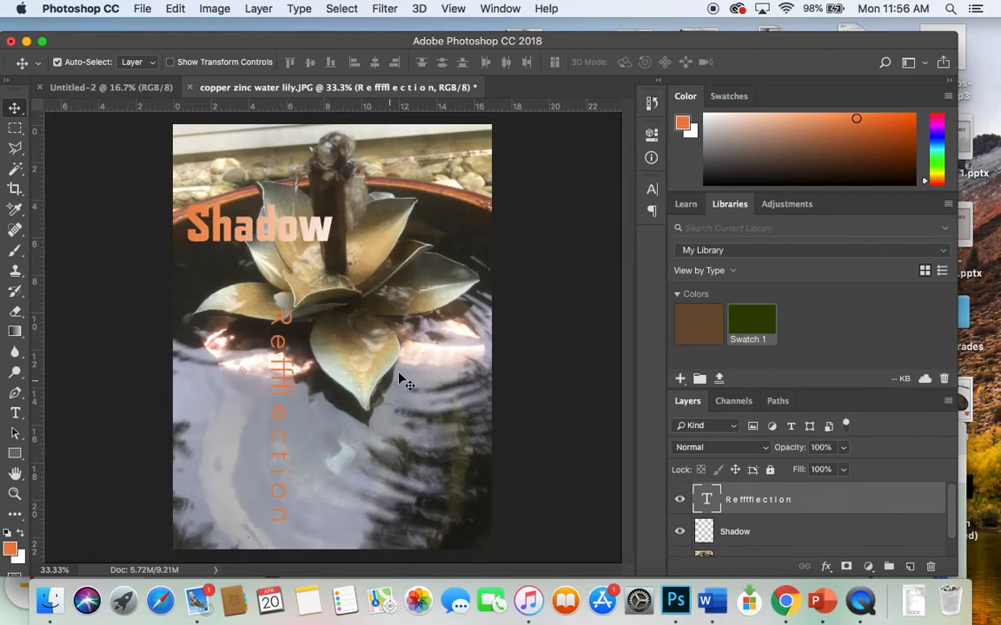
Step: Try skewing the vertical "Reflection" text horizontally by about 40° into a diagonal, and undo the skew
{"action": "left_click", "coordinate": [162, 9]}
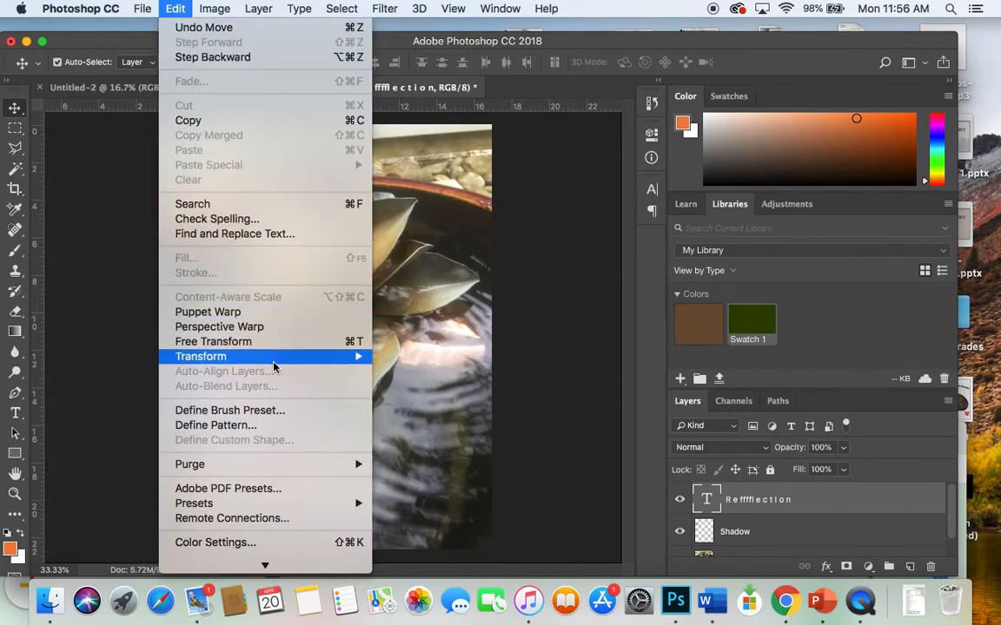
{"action": "mouse_move", "coordinate": [297, 356]}
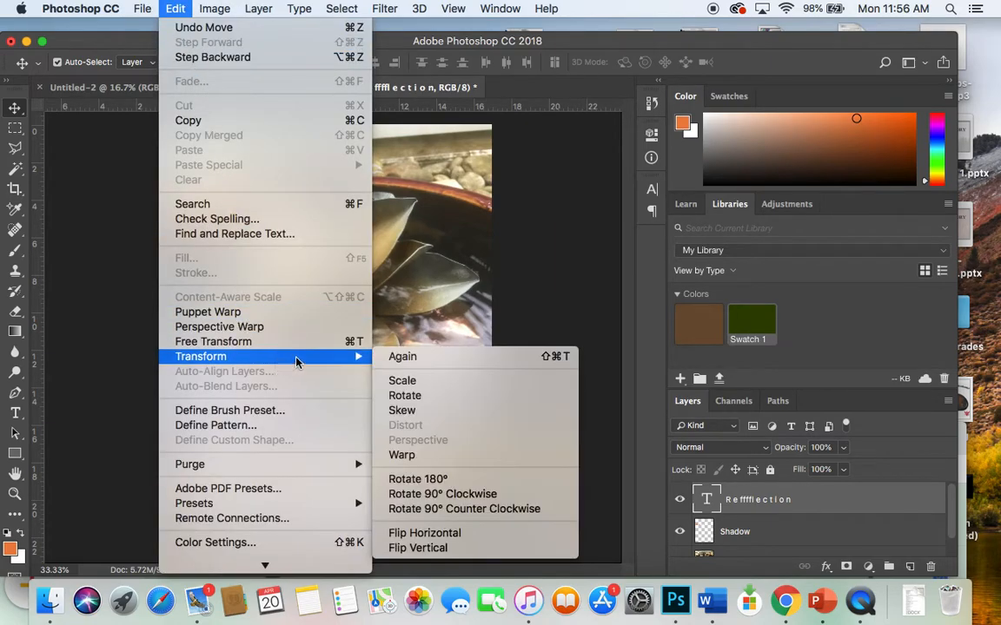
{"action": "left_click", "coordinate": [408, 410]}
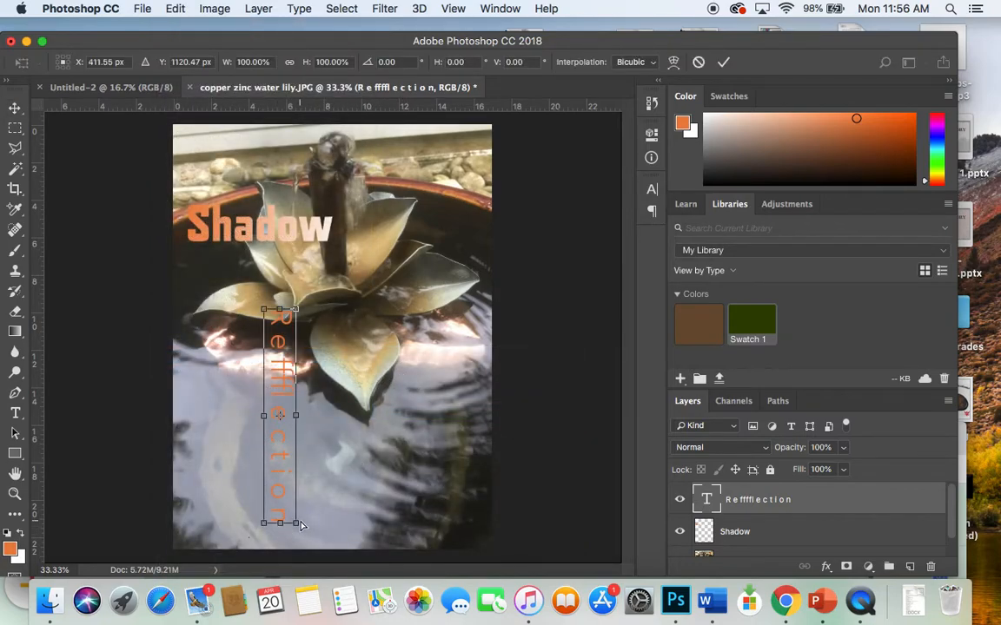
{"action": "left_click_drag", "start_coordinate": [280, 525], "coordinate": [441, 545]}
{"action": "left_click_drag", "start_coordinate": [263, 315], "coordinate": [224, 350]}
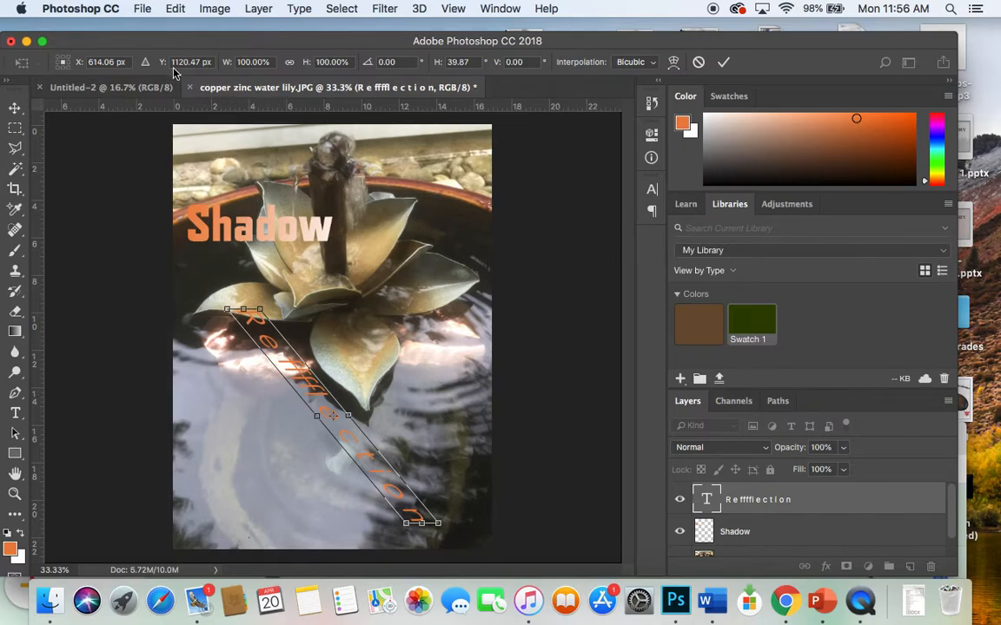
{"action": "key", "text": "Return"}
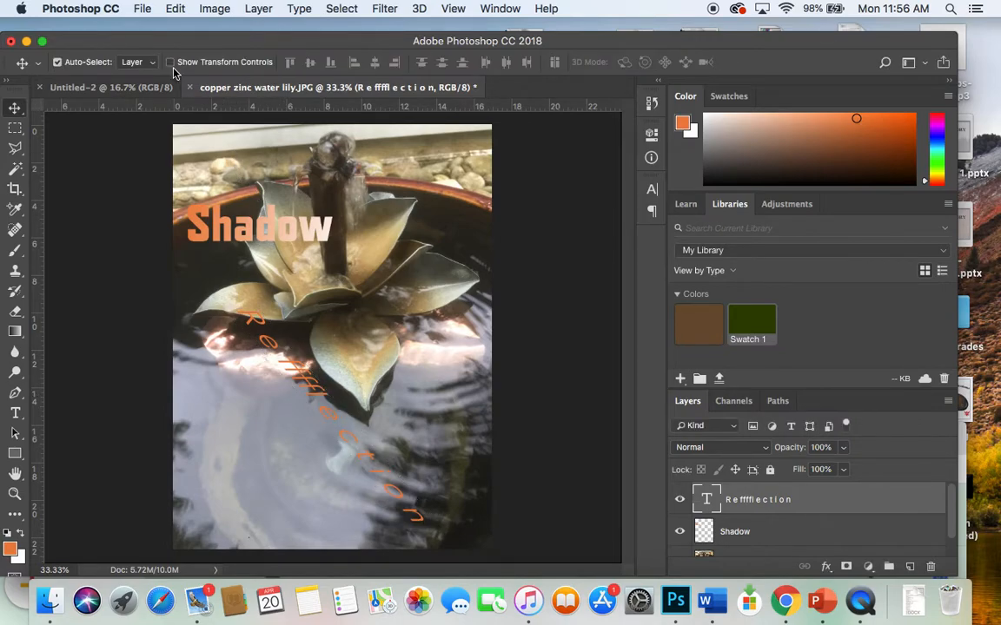
{"action": "left_click", "coordinate": [175, 9]}
{"action": "left_click", "coordinate": [195, 29]}
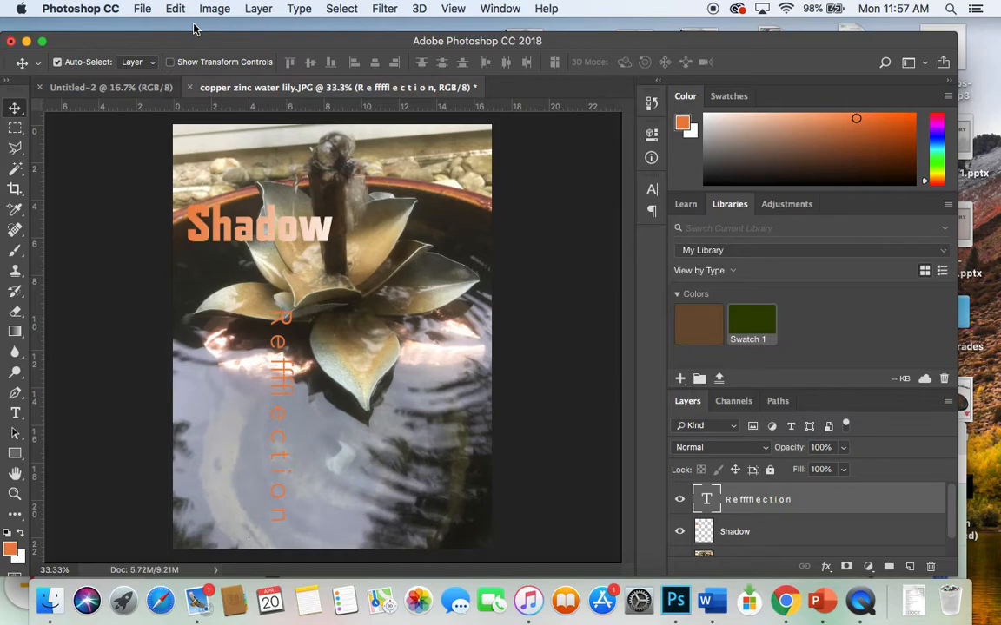
Step: Switch to QuickTime Player, quit it, and name the screen recording "photoshop type manipulation demo" for saving on the Desktop
{"action": "left_click", "coordinate": [857, 600]}
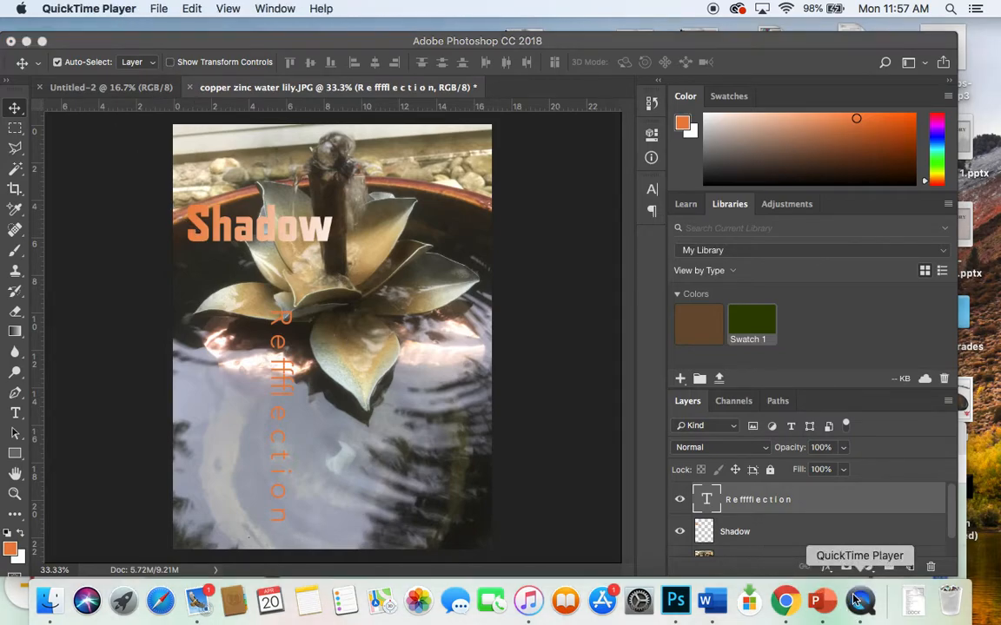
{"action": "left_click", "coordinate": [116, 11]}
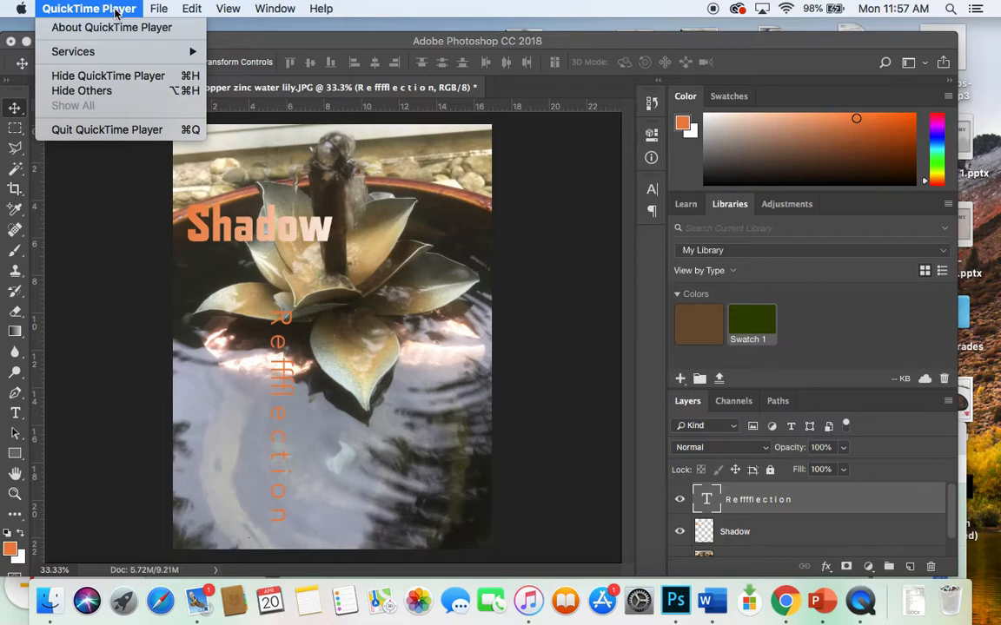
{"action": "left_click", "coordinate": [133, 129]}
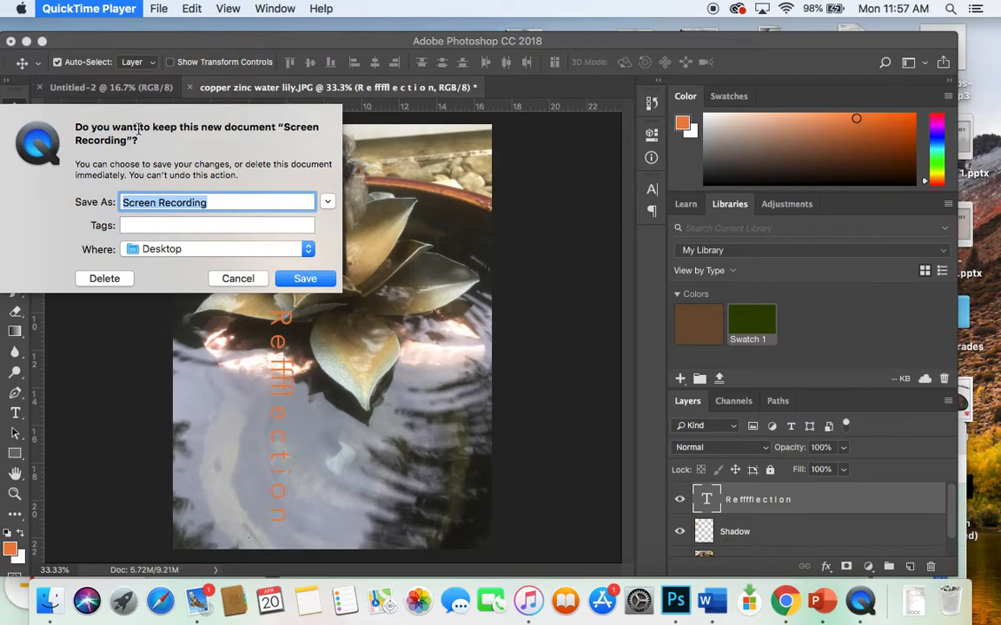
{"action": "type", "text": "photoshop type manipulation"}
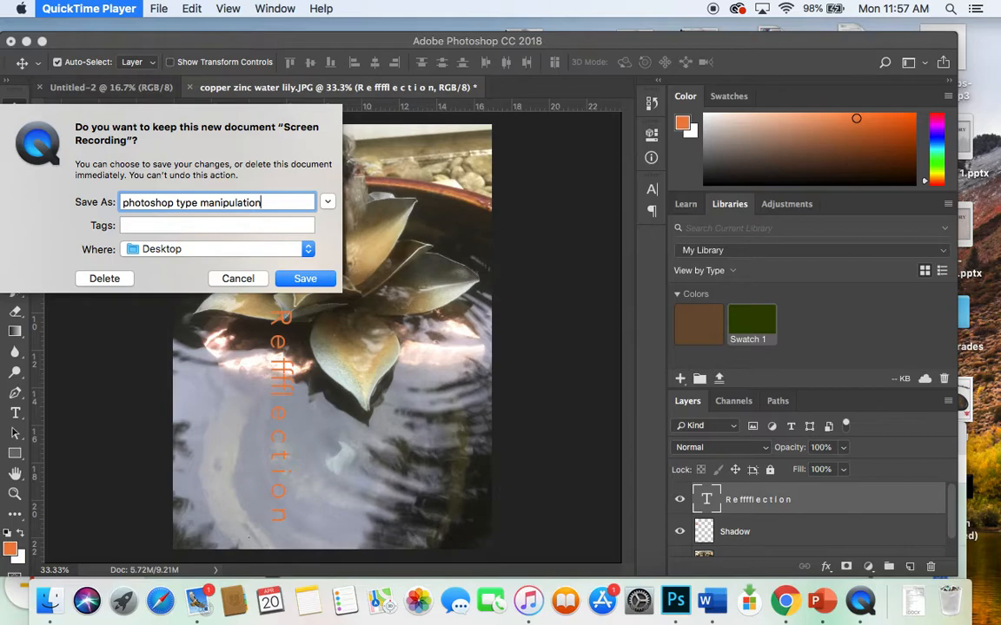
{"action": "type", "text": " demo"}
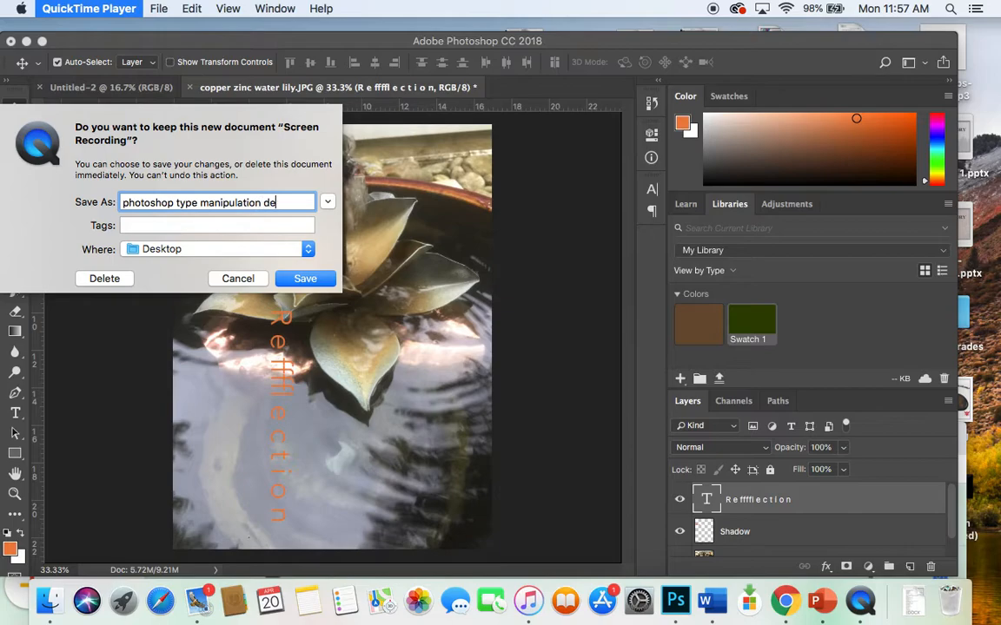